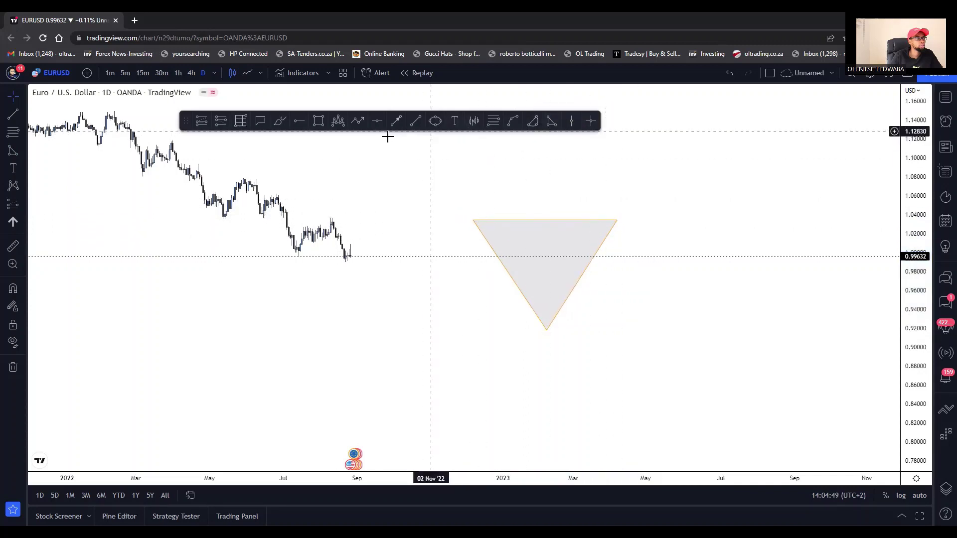
Add a text label HTF beside the triangle's upper-right corner in black, not bold and without a background
click(455, 126)
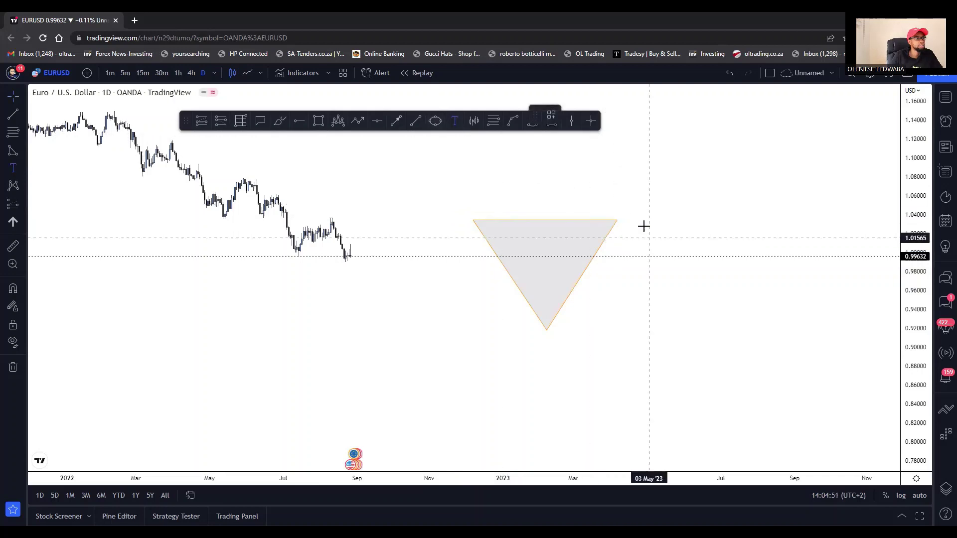
click(635, 213)
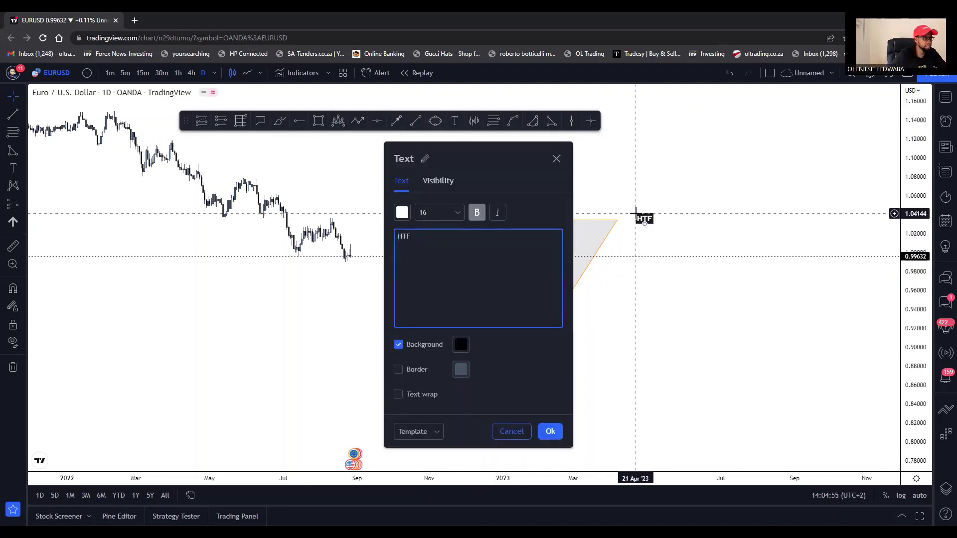
click(477, 213)
click(403, 215)
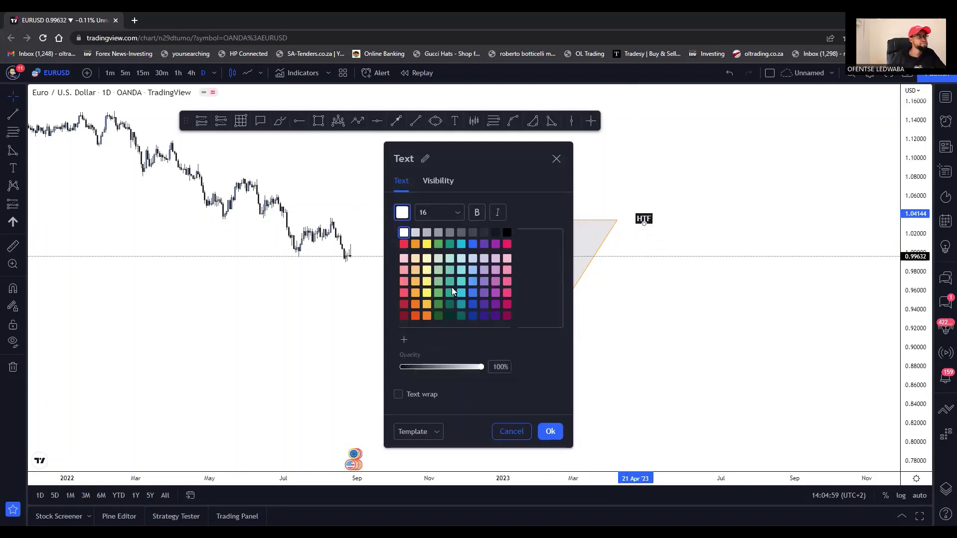
click(507, 233)
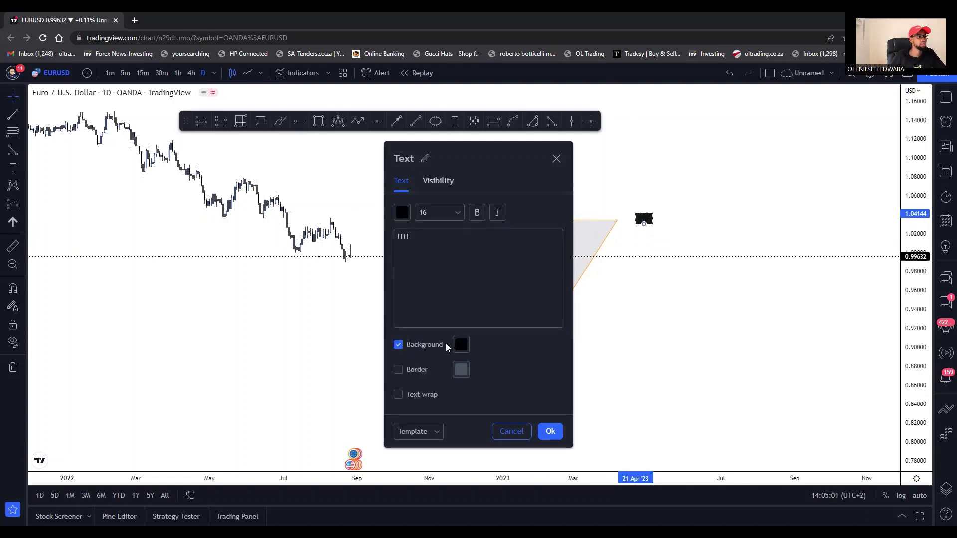
click(461, 348)
click(461, 349)
click(549, 431)
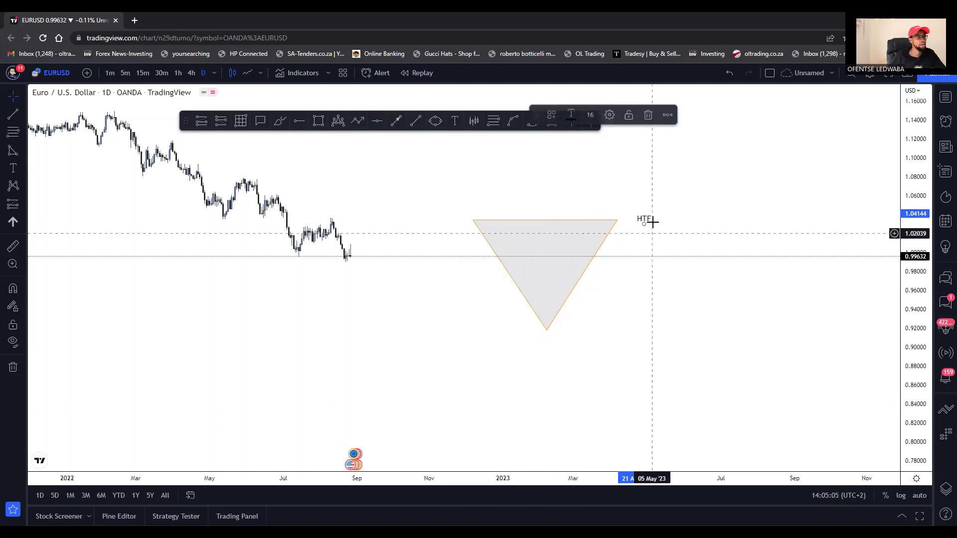
Copy the HTF label down beside the triangle's lower tip, change its text to LTF and make it bold
drag(643, 220, 616, 345)
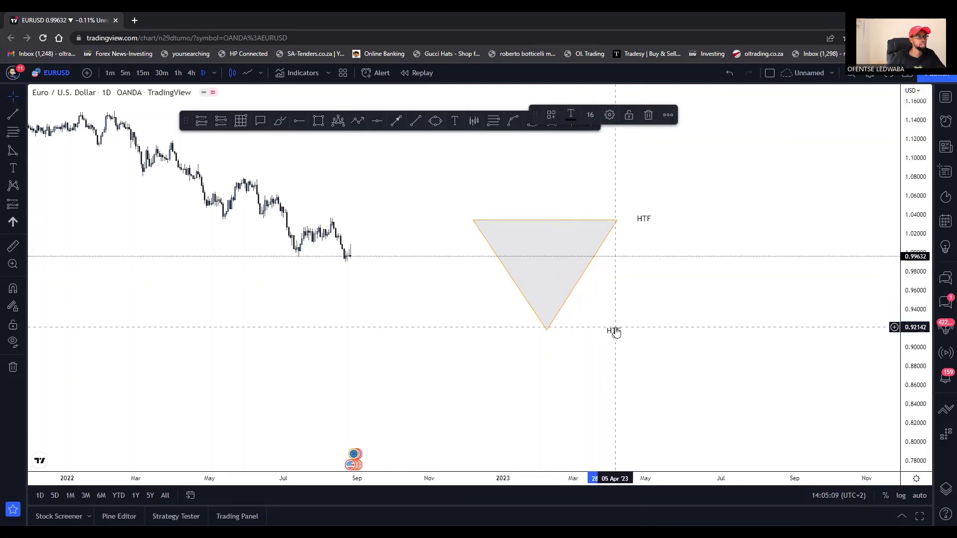
double_click(613, 330)
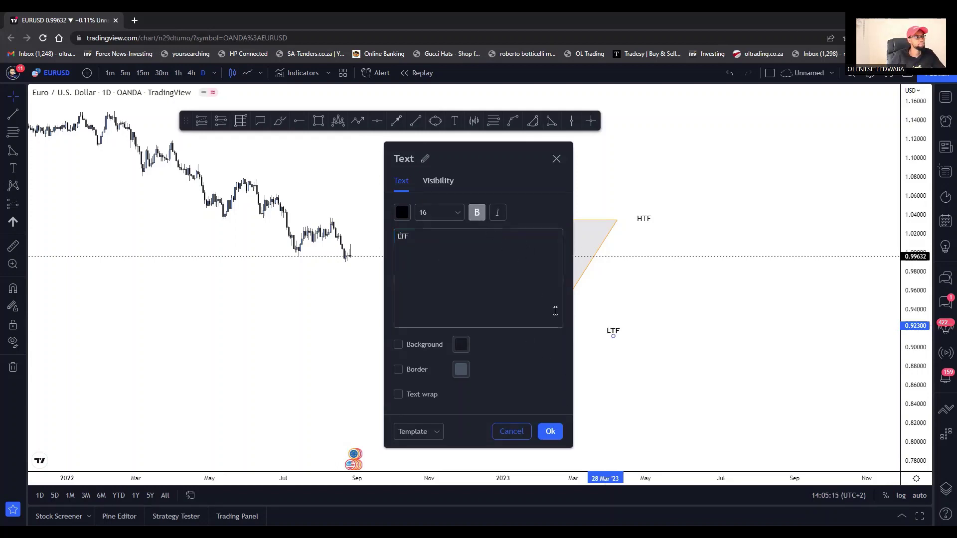
click(550, 431)
Make the HTF label bold and move the LTF label so it sits beneath it
double_click(644, 220)
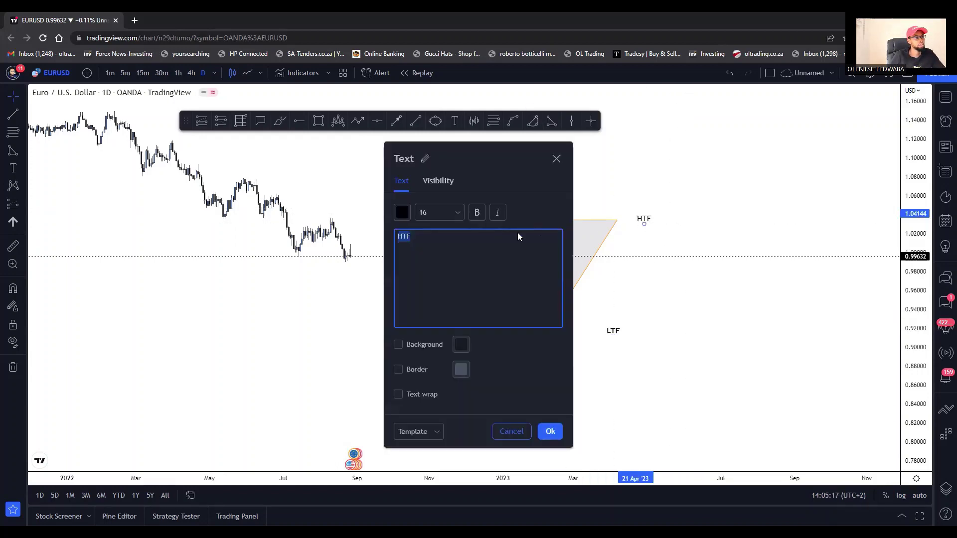
click(475, 214)
click(550, 432)
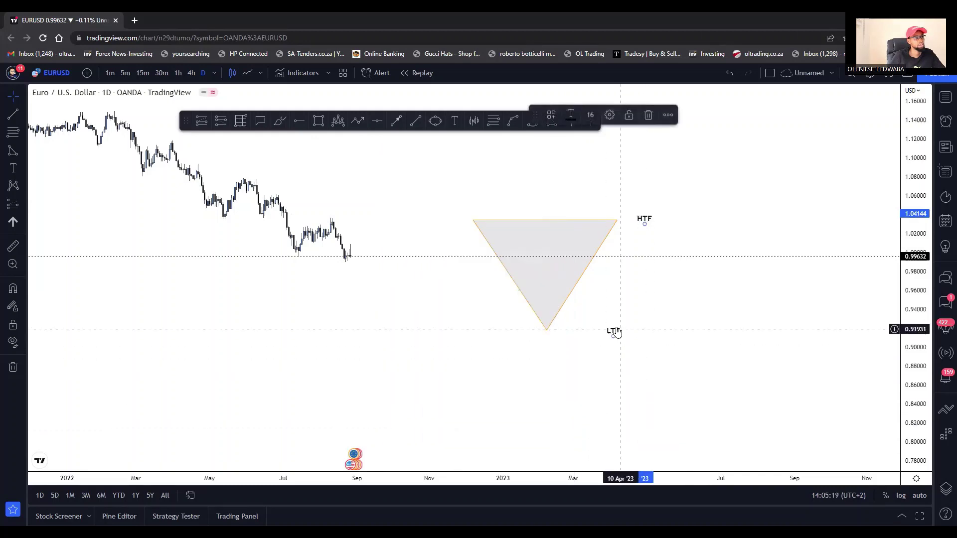
drag(614, 331, 647, 335)
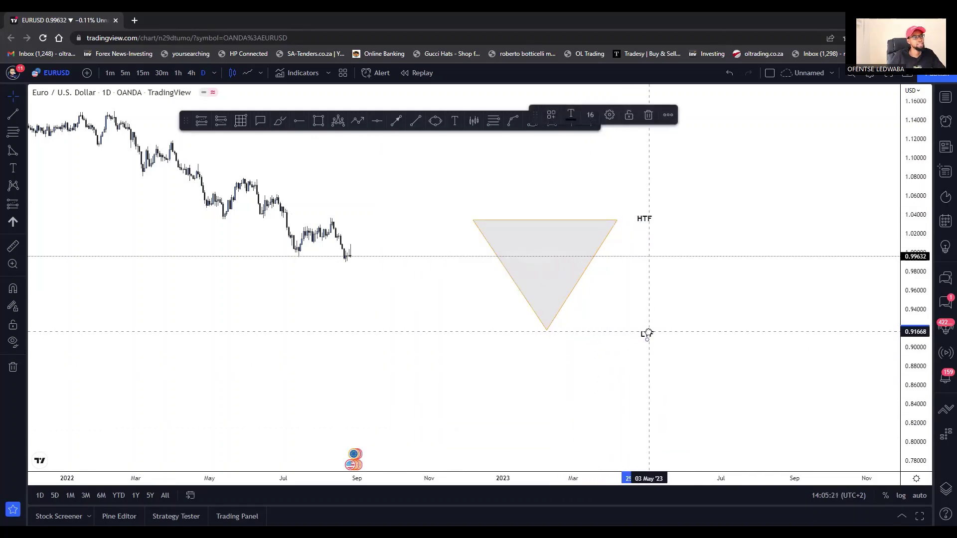
click(690, 263)
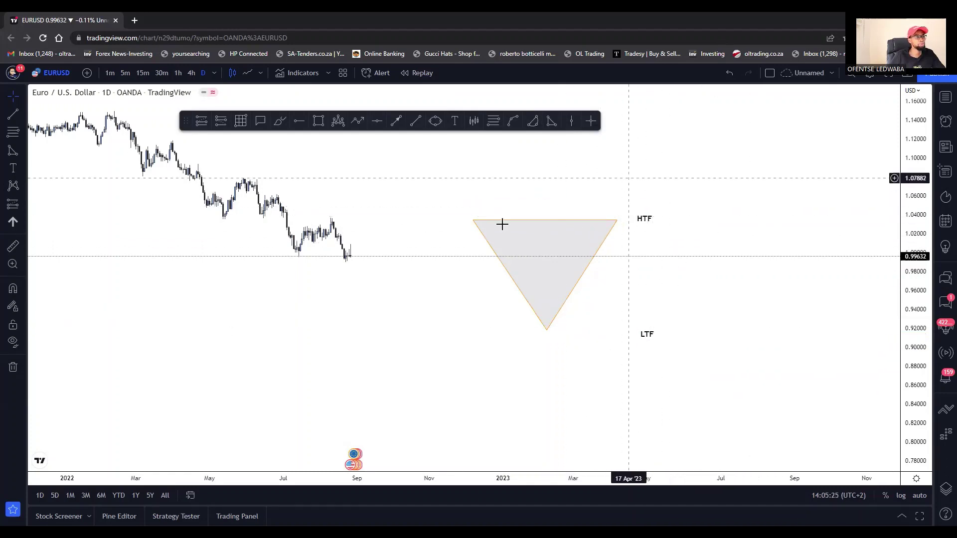
Remove all drawings from the EURUSD chart
scroll(545, 207, up, 2)
right_click(528, 200)
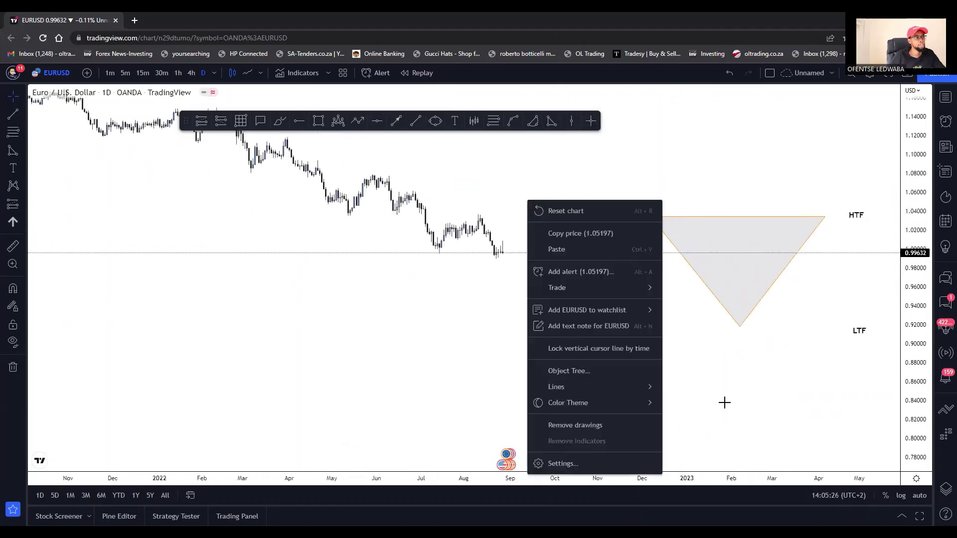
click(606, 428)
Examine the EURUSD daily price history from about 2011 to 2022 at a compressed scale
drag(910, 357, 910, 315)
scroll(591, 243, down, 4)
scroll(632, 226, down, 4)
drag(758, 155, 664, 188)
drag(912, 141, 859, 284)
drag(687, 239, 472, 273)
scroll(402, 267, down, 10)
drag(690, 197, 500, 226)
scroll(500, 226, down, 1)
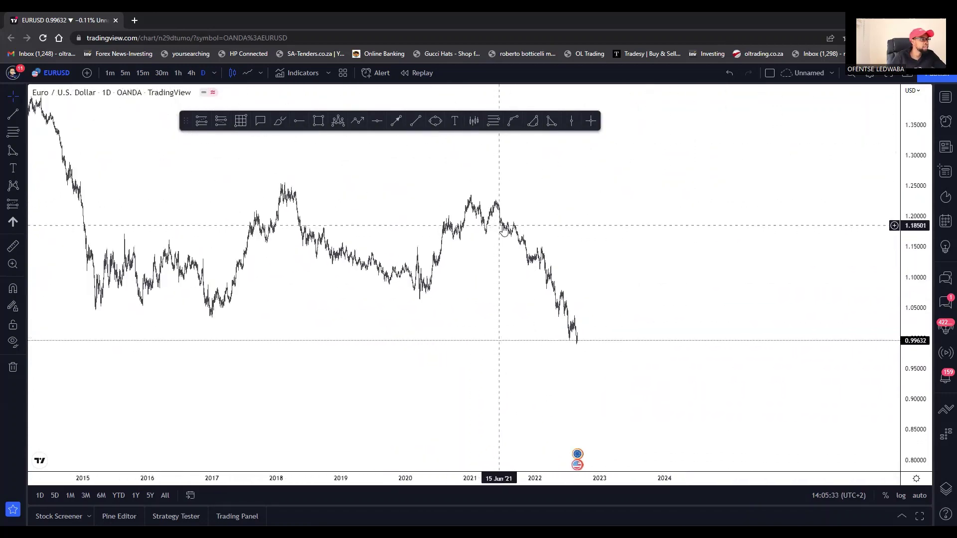
drag(917, 123, 913, 316)
drag(353, 317, 568, 334)
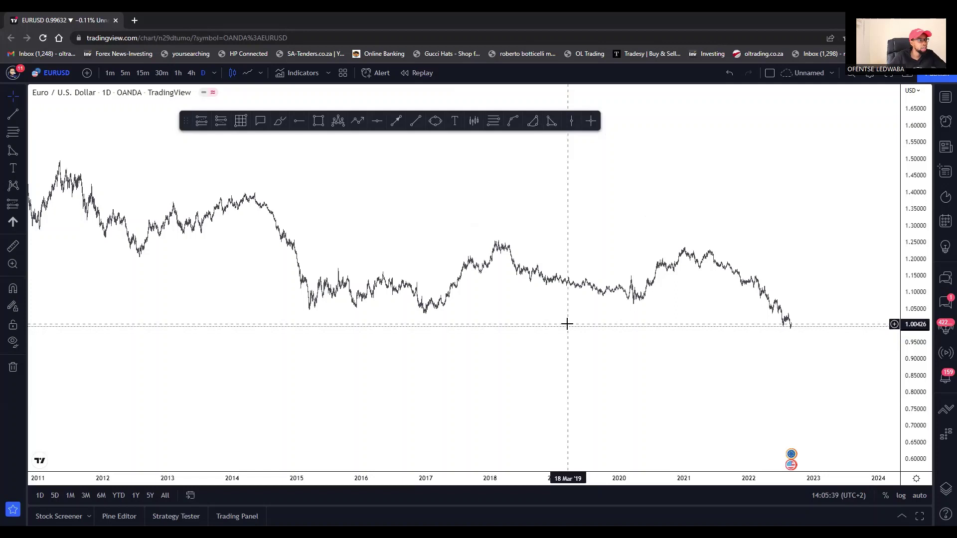
drag(511, 253, 356, 220)
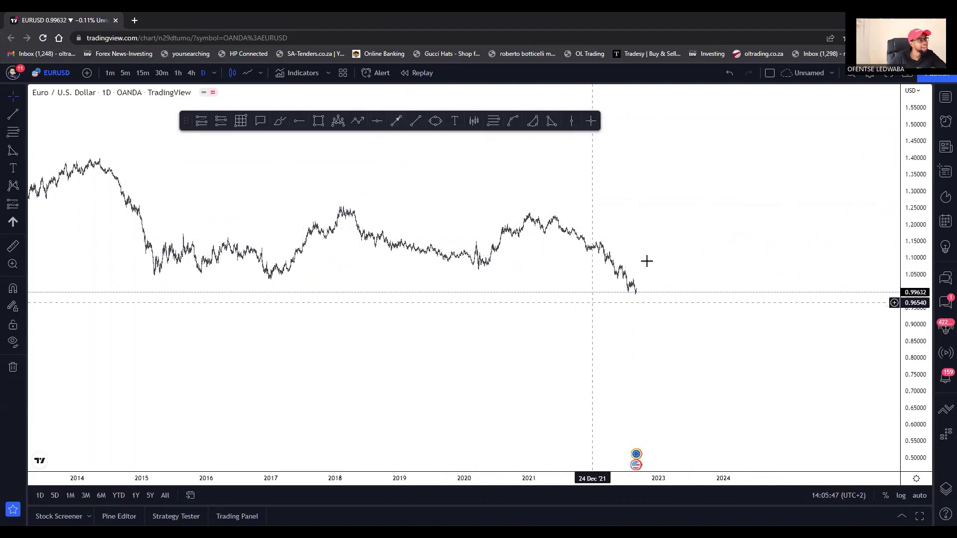
drag(245, 260, 328, 205)
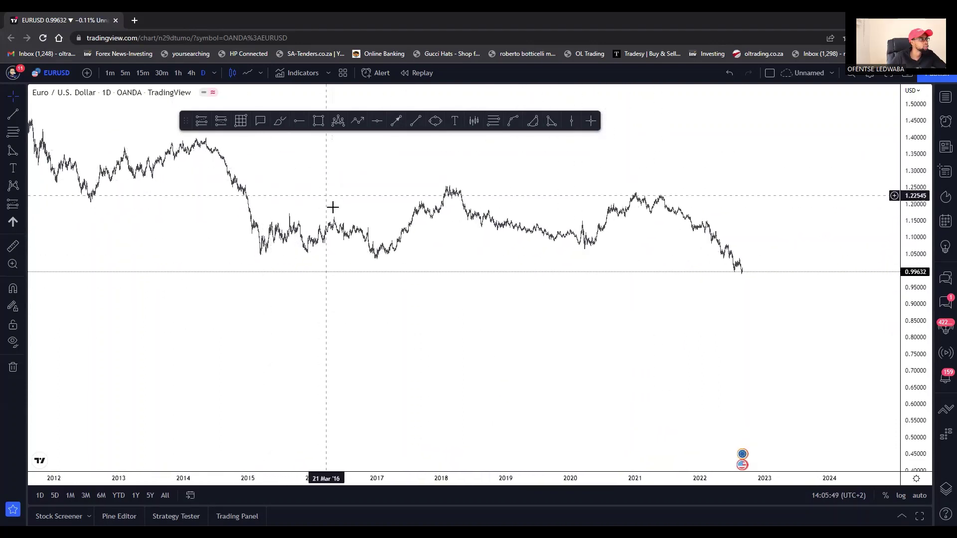
drag(468, 267, 442, 308)
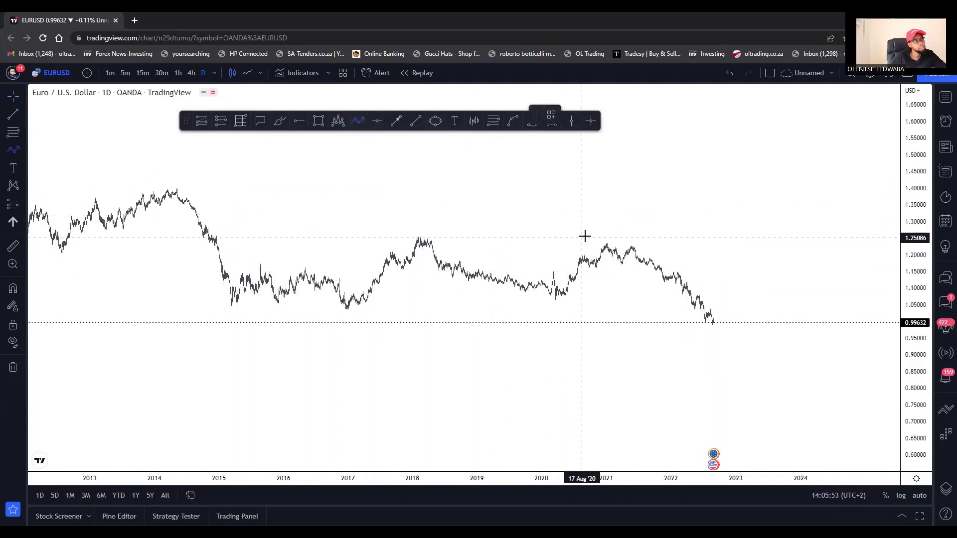
Trace the 2021 to 2022 decline with a zigzag path of lower highs and lows, and delete the path
click(610, 241)
click(617, 272)
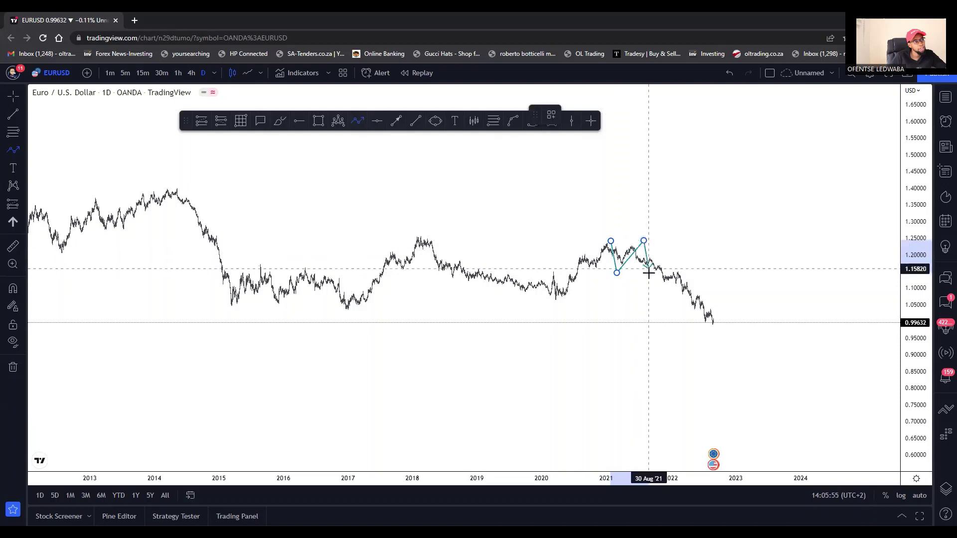
click(650, 277)
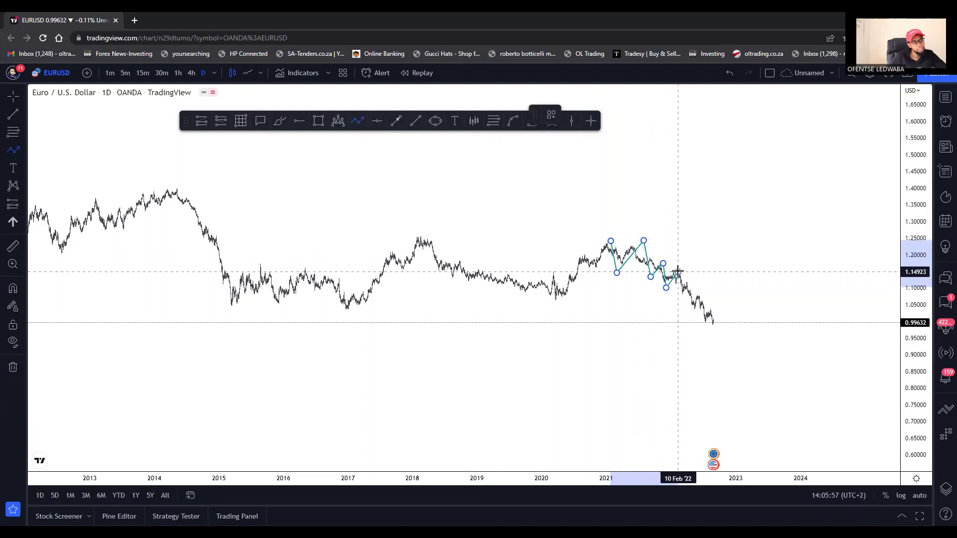
click(679, 299)
click(689, 314)
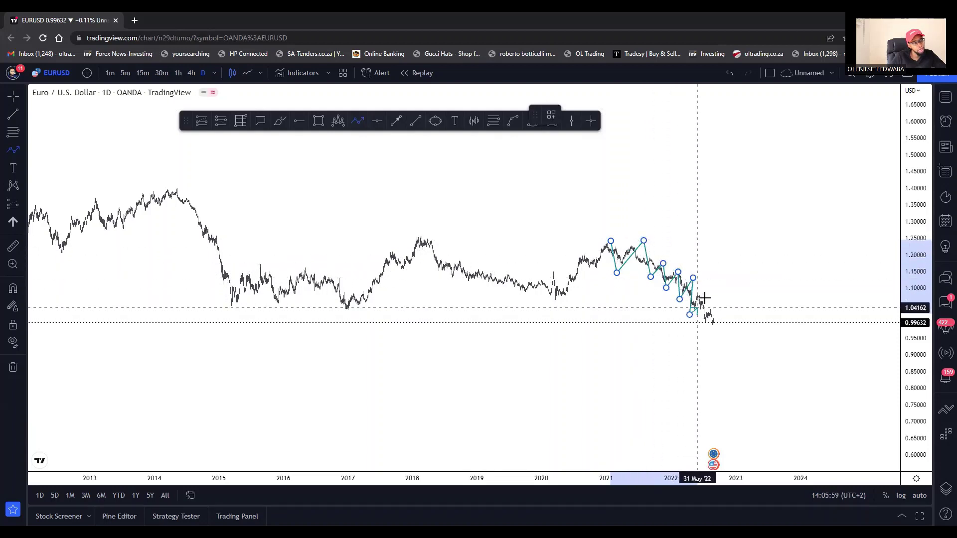
click(705, 300)
click(706, 332)
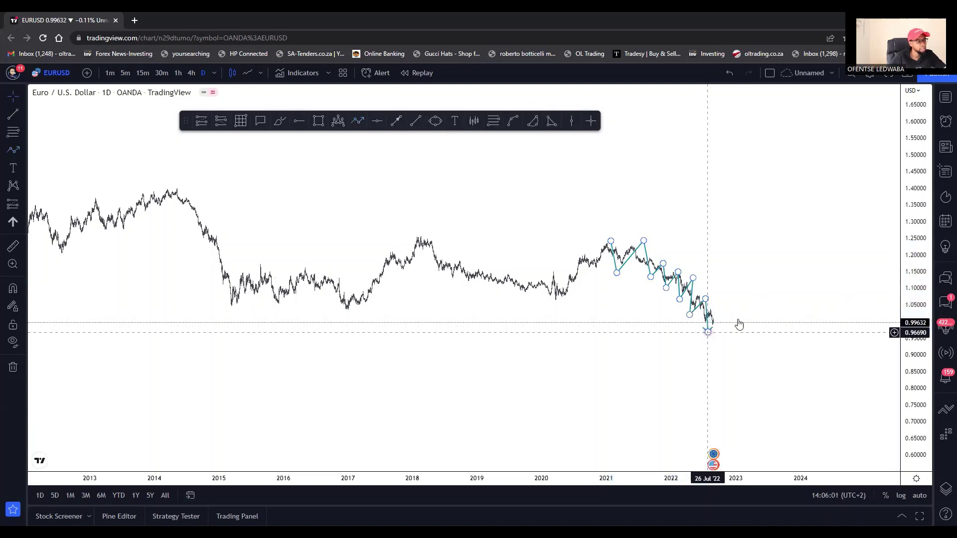
key(Delete)
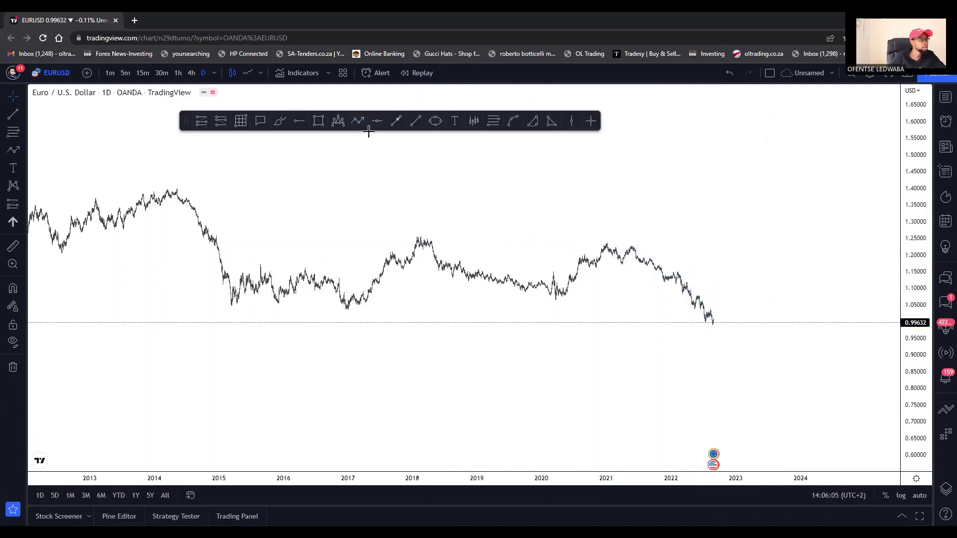
Draw a descending trend line above the decline from about May 2021 near 1.258 to April 2023 near 0.962
key(alt+t)
click(633, 244)
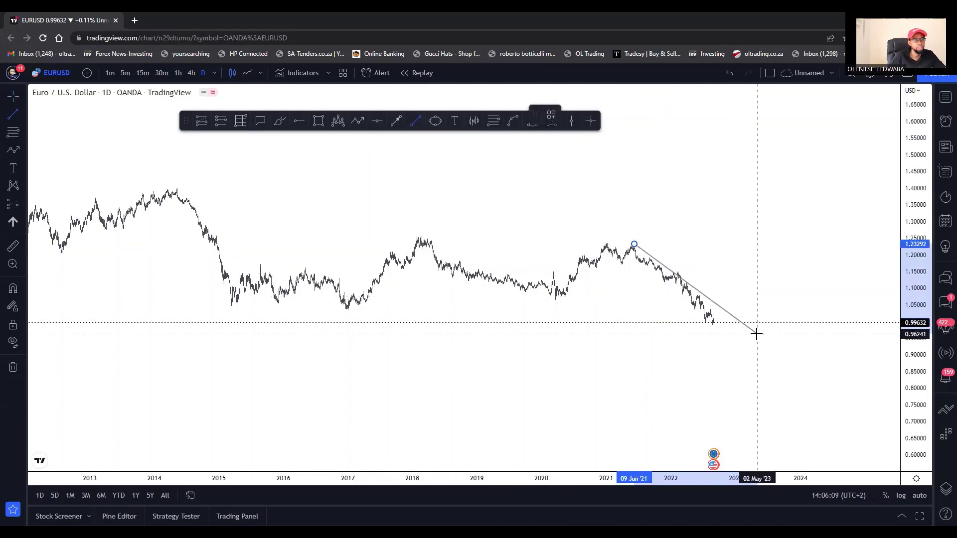
click(757, 334)
drag(634, 244, 628, 238)
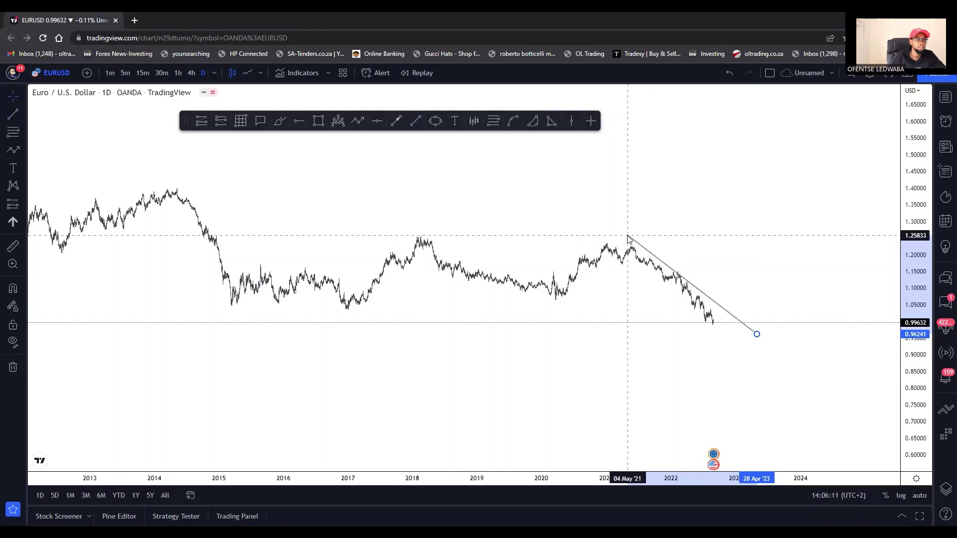
Place horizontal rays at the 2018 high, about 1.25689, and near the early 2021 high, about 1.23239
drag(778, 203, 756, 203)
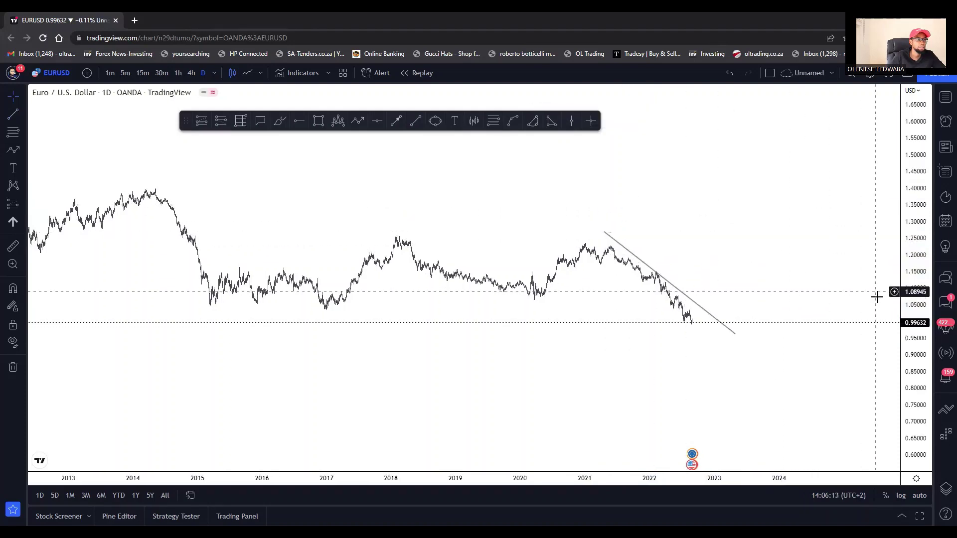
drag(916, 188, 757, 287)
drag(896, 225, 896, 149)
drag(615, 205, 683, 199)
drag(419, 244, 482, 241)
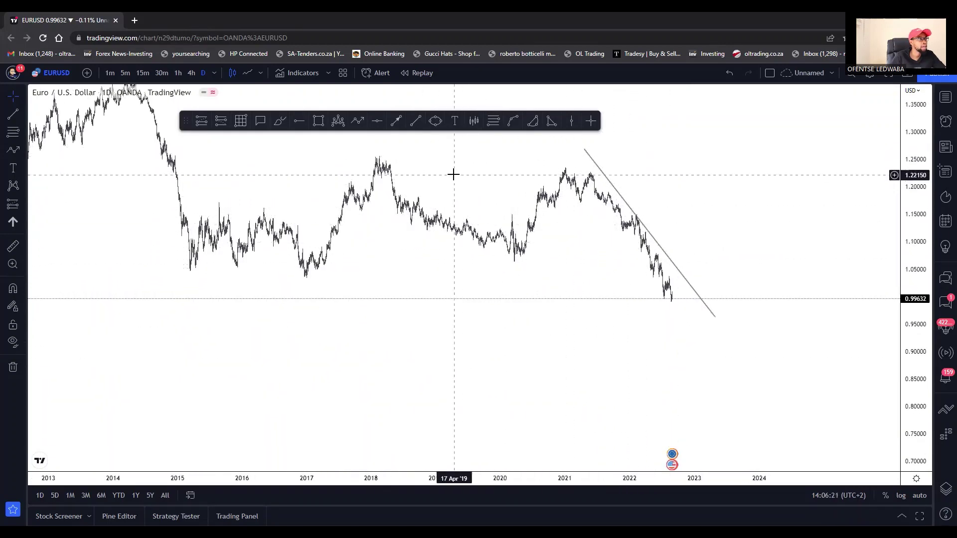
click(299, 121)
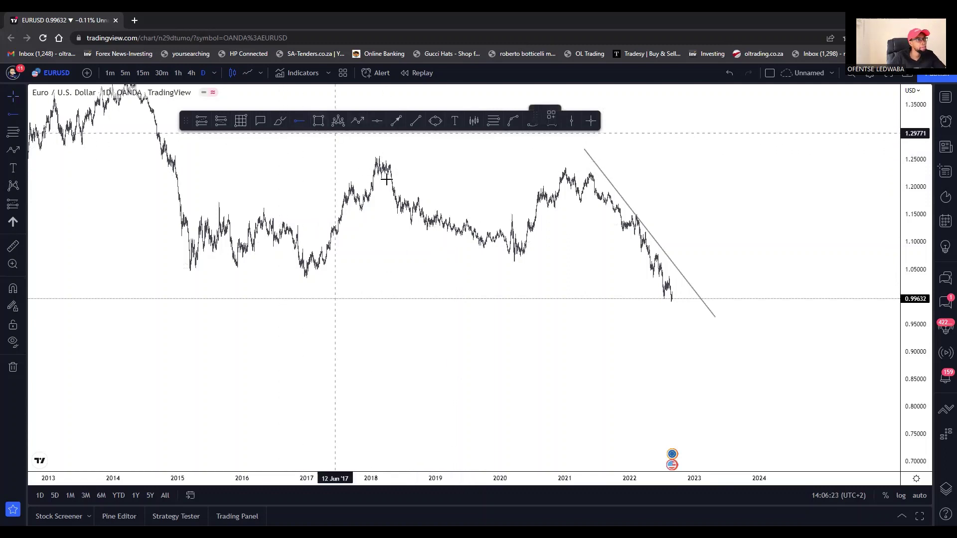
click(366, 156)
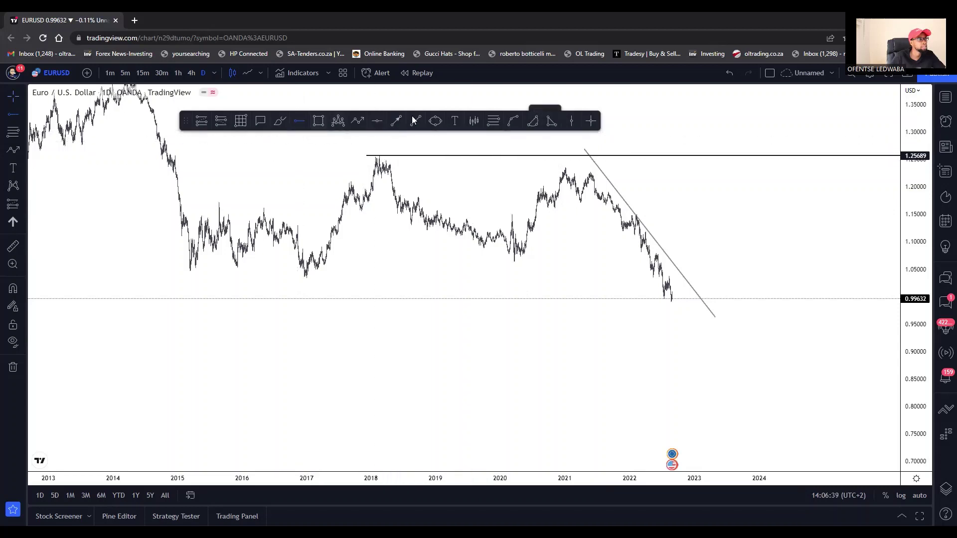
click(536, 167)
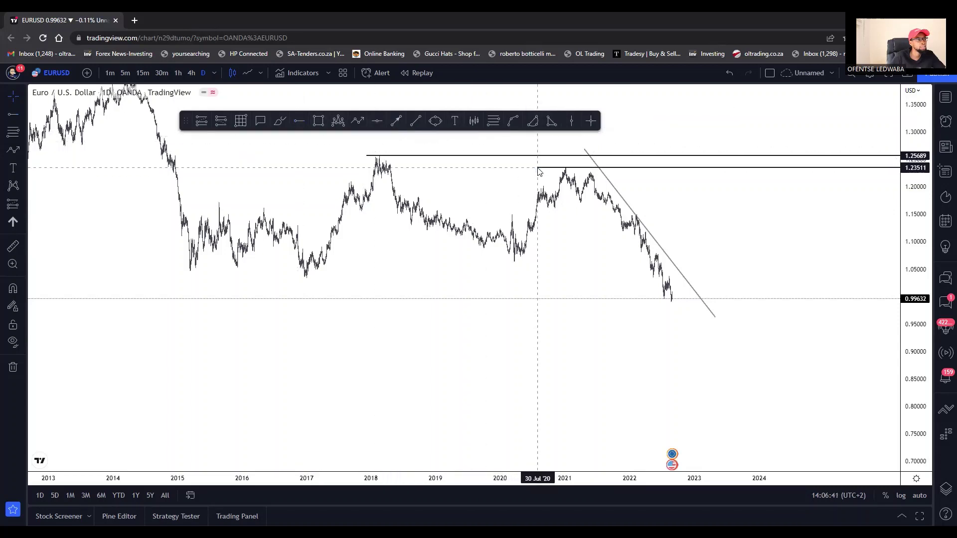
drag(536, 172, 536, 174)
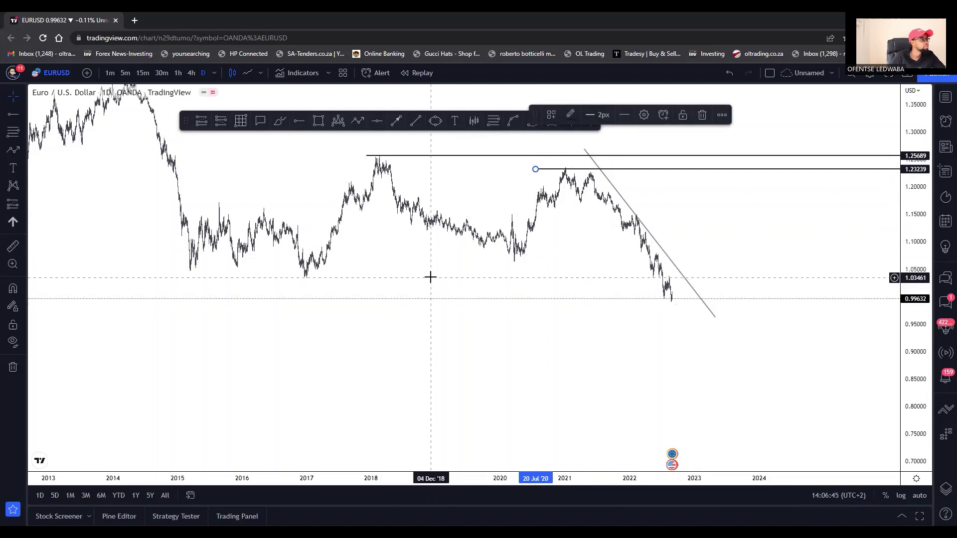
Switch the EURUSD chart to the 1 week timeframe
drag(249, 369, 630, 248)
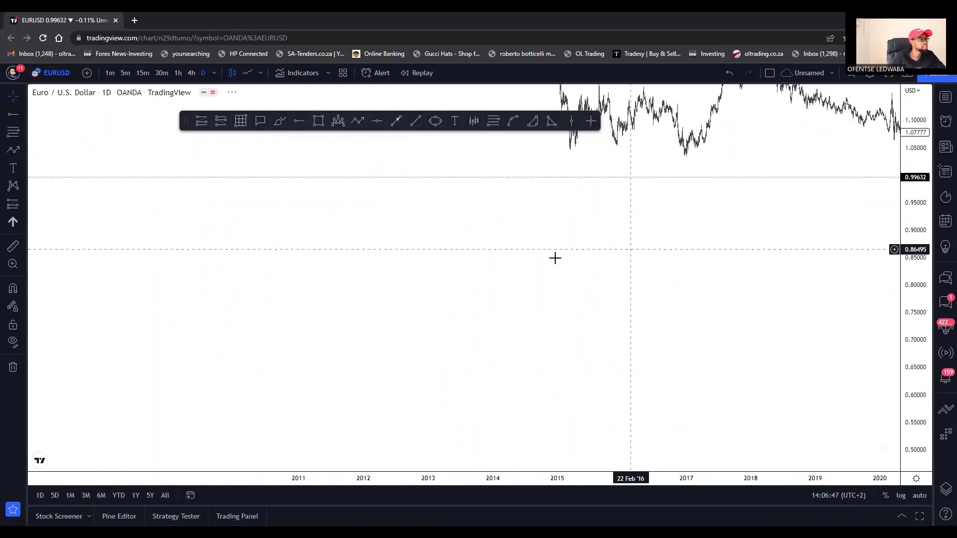
drag(401, 241, 411, 377)
click(214, 74)
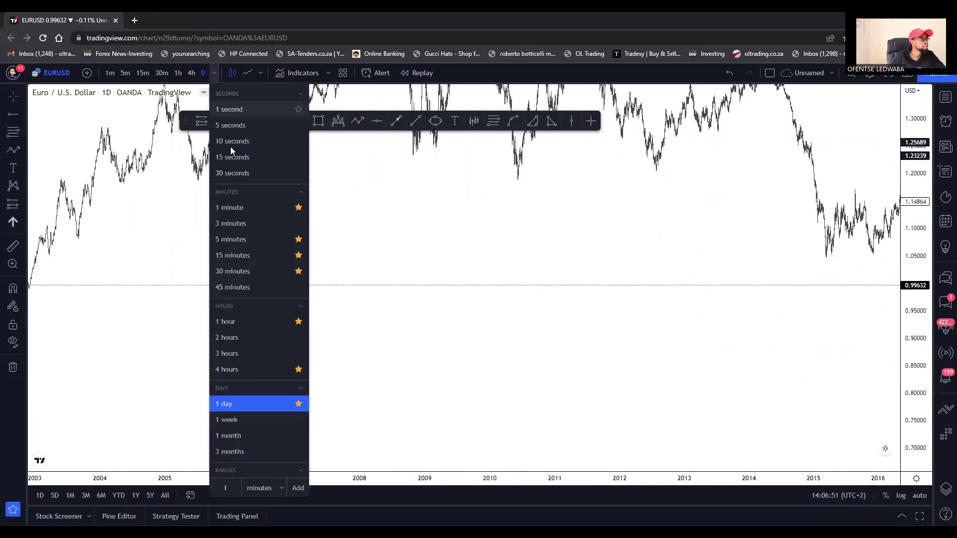
click(257, 421)
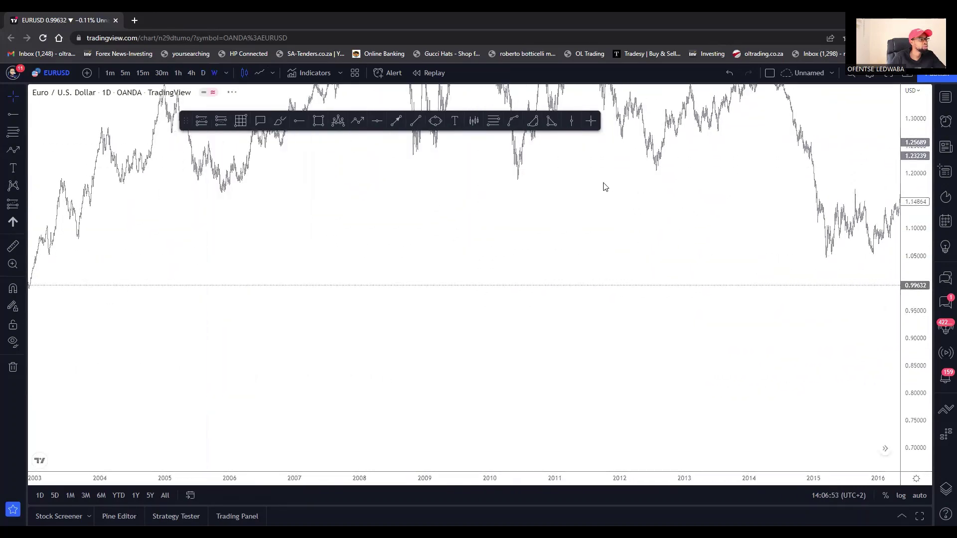
Place a horizontal line across the weekly chart at the late 2002 price consolidation, about 0.96648
drag(777, 342, 367, 376)
scroll(412, 348, up, 2)
drag(547, 355, 641, 331)
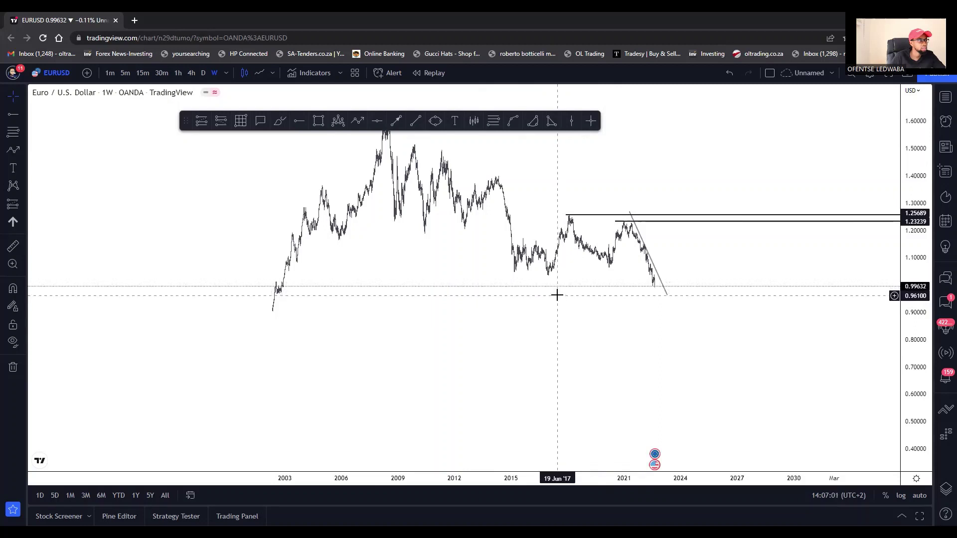
key(alt+h)
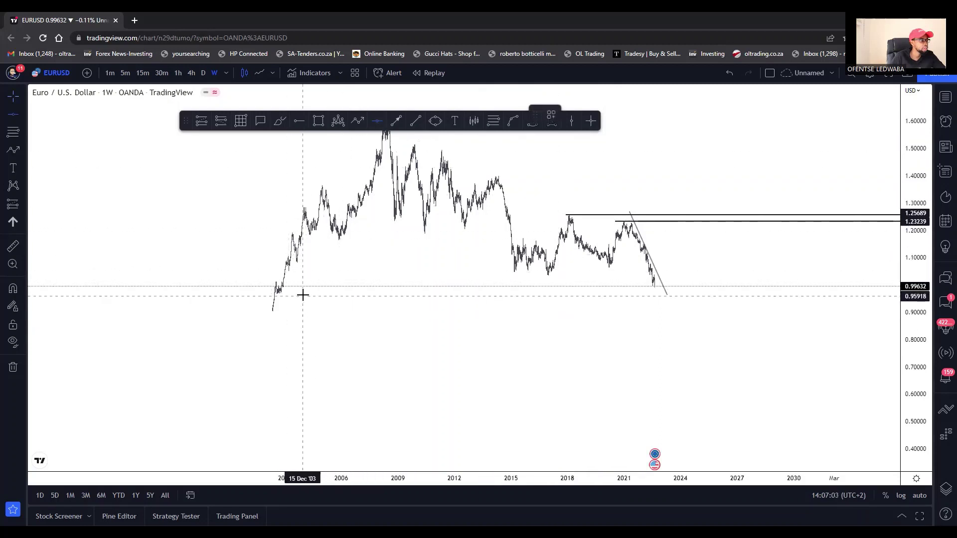
click(306, 294)
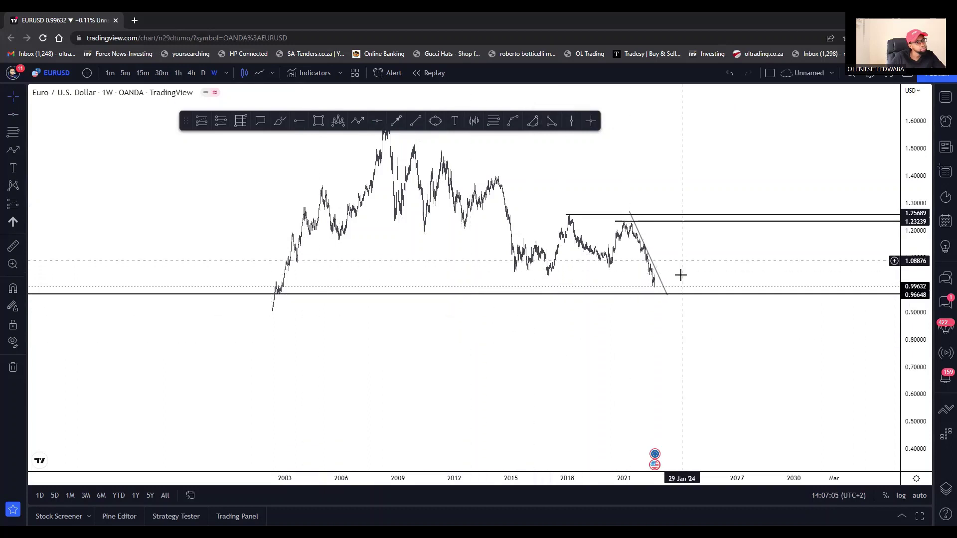
Examine the weekly EURUSD price history from 2002 to 2022 against the marked horizontal levels, dismissing the advertisement
drag(477, 265, 566, 290)
scroll(567, 291, up, 1)
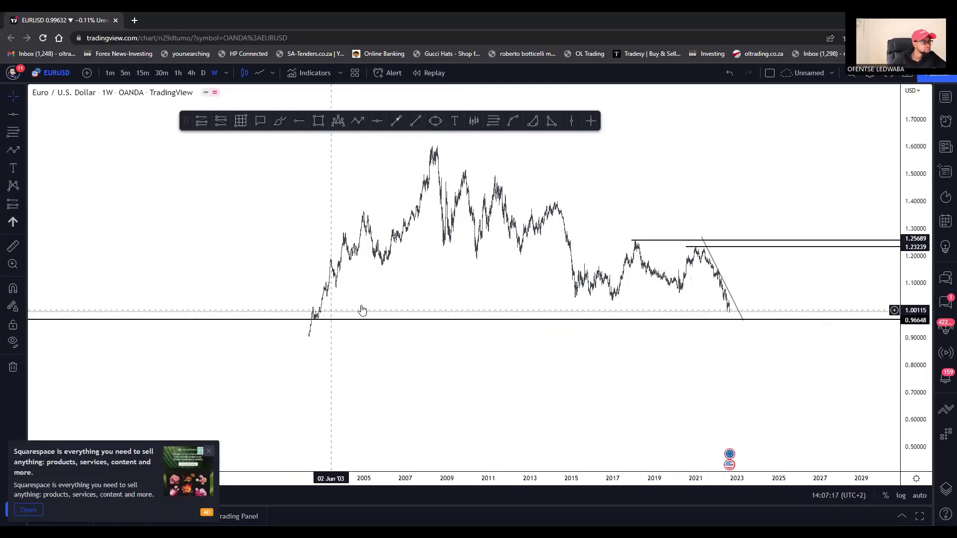
scroll(351, 294, up, 2)
drag(343, 285, 510, 255)
scroll(506, 254, up, 3)
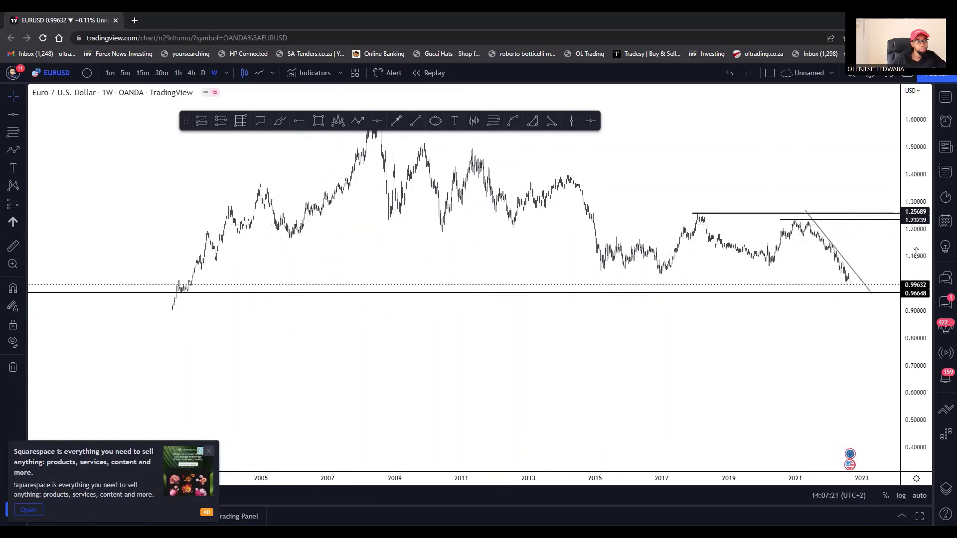
drag(915, 314, 915, 145)
drag(740, 152, 458, 240)
scroll(459, 241, down, 7)
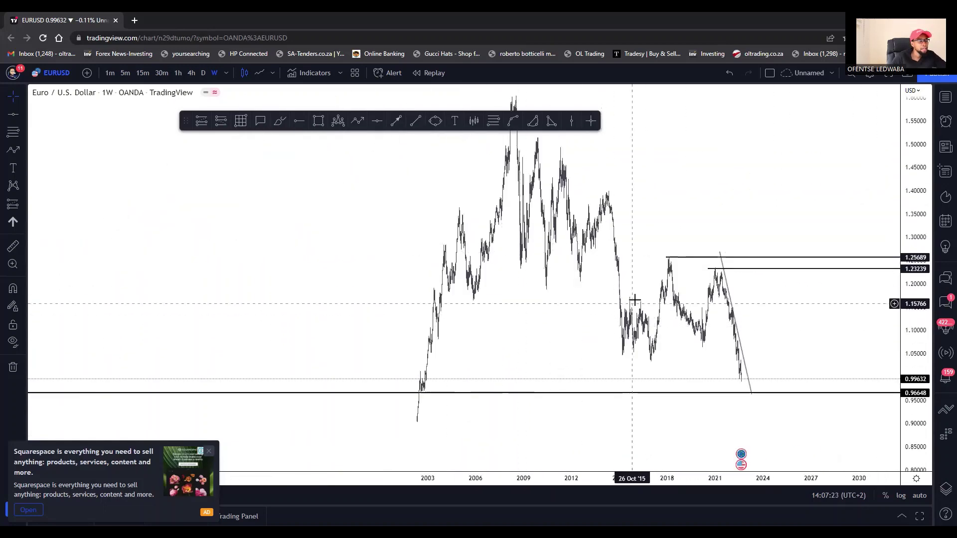
click(210, 453)
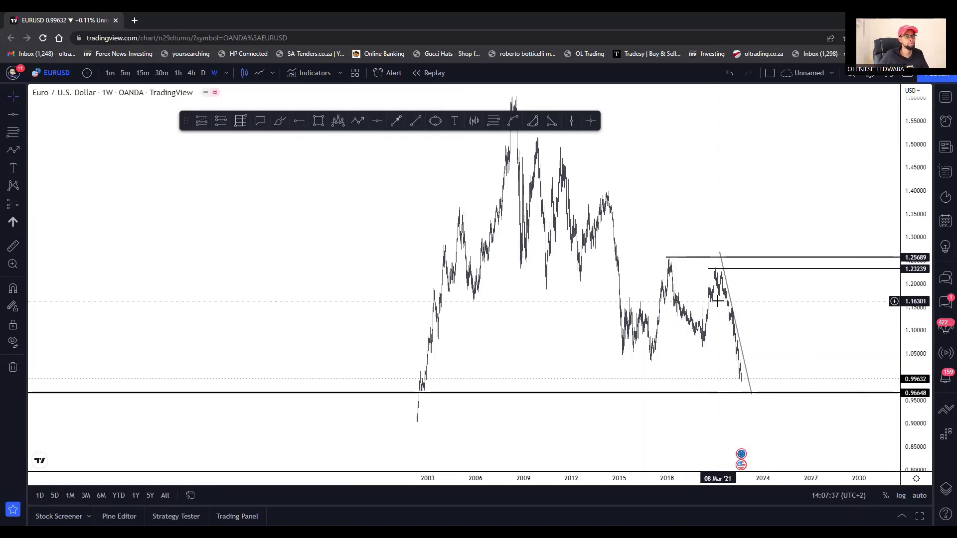
scroll(717, 237, up, 2)
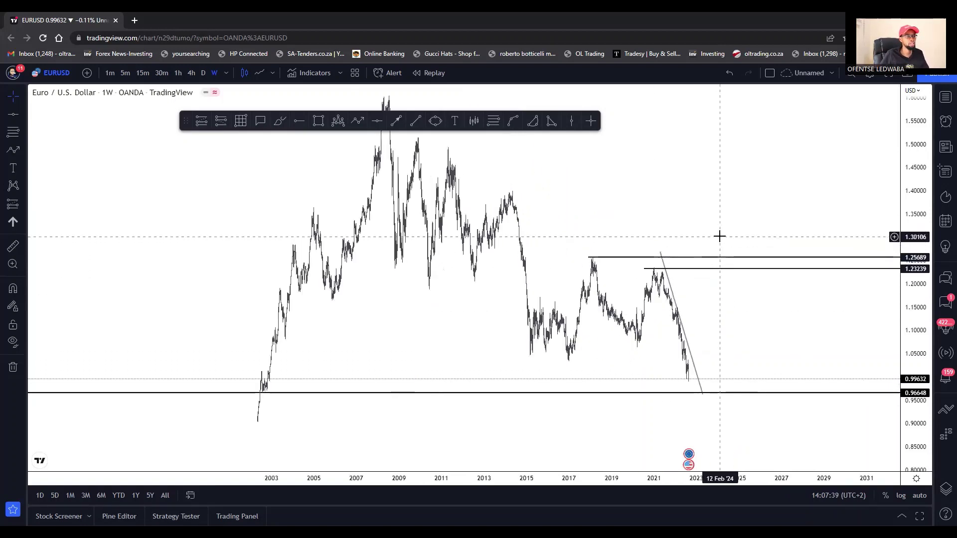
drag(653, 190, 632, 158)
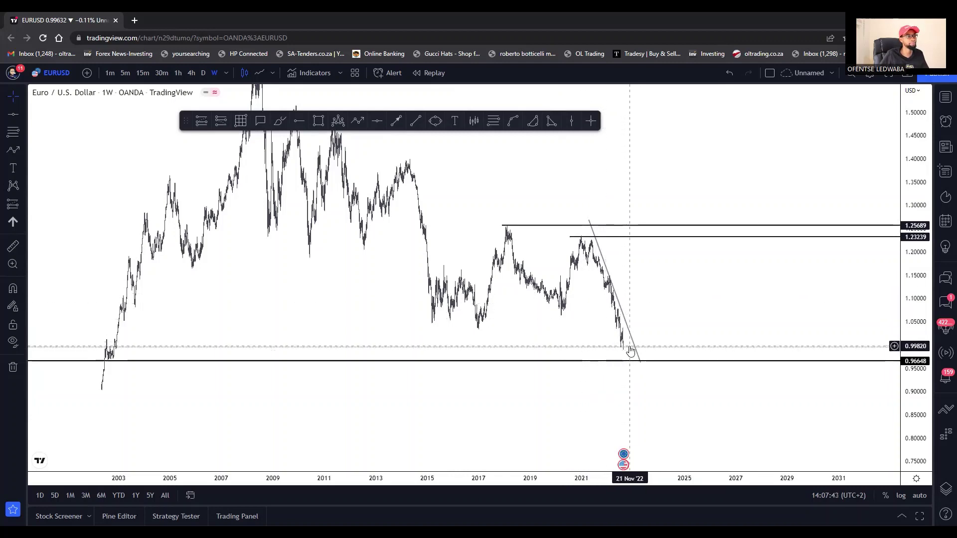
scroll(632, 349, up, 2)
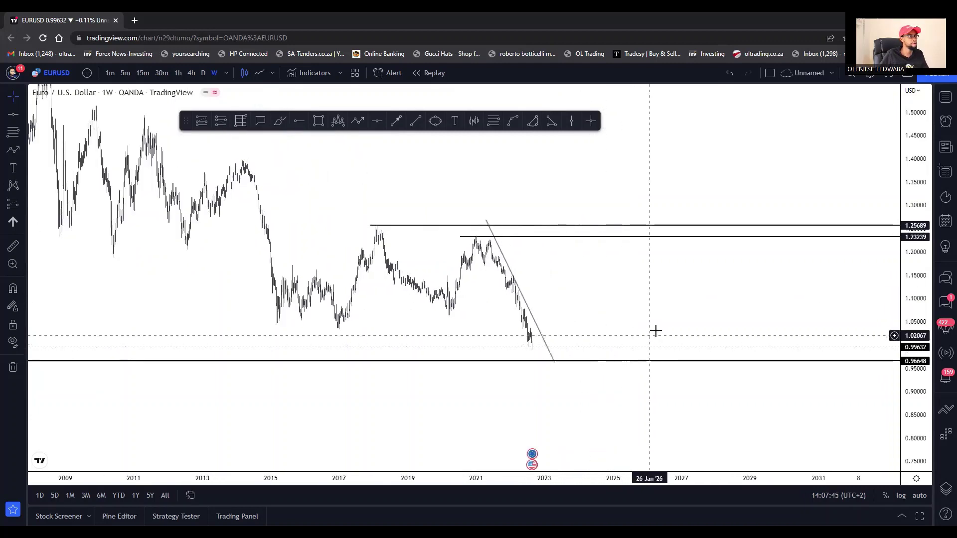
Place horizontal lines on the weekly chart at the early 2017 low, about 1.03566, and at the 2002 high, about 1.00997
scroll(625, 304, down, 3)
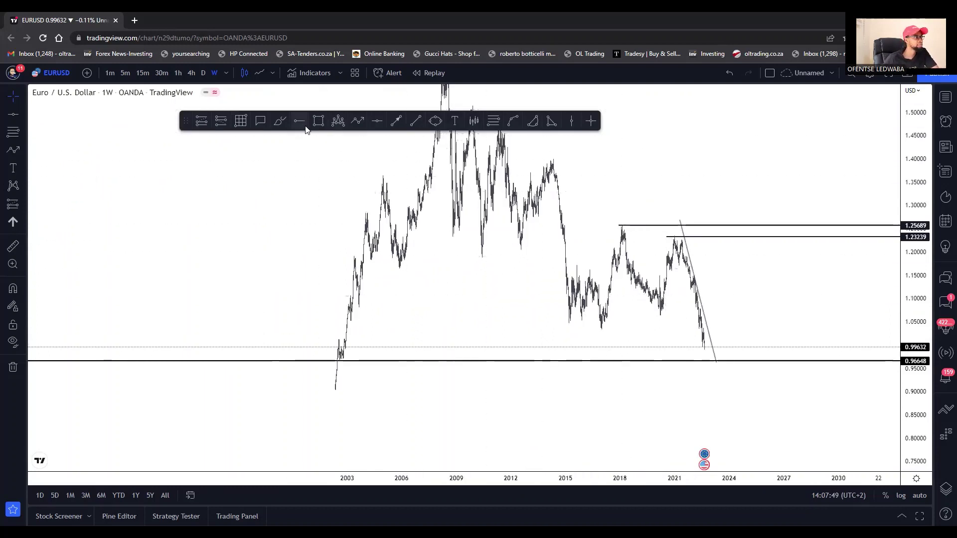
click(710, 327)
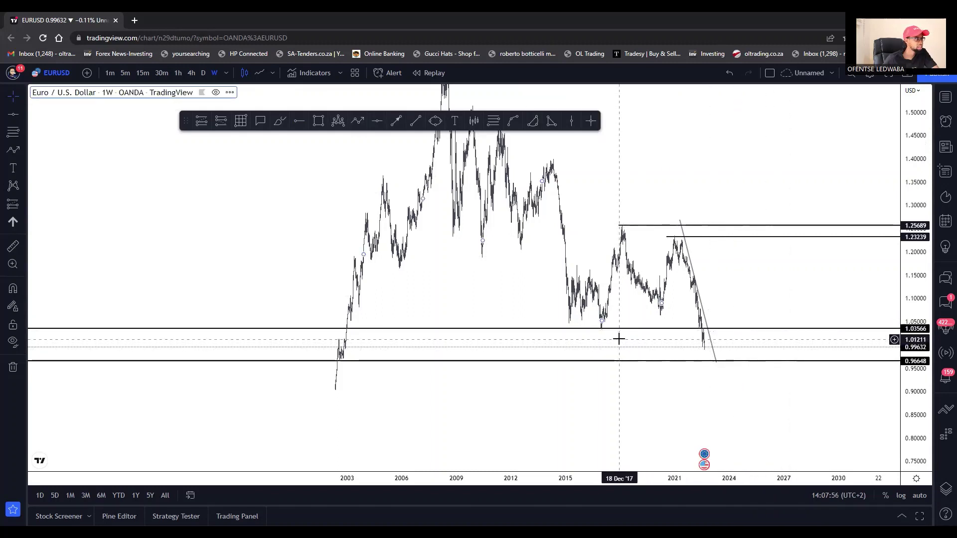
click(377, 120)
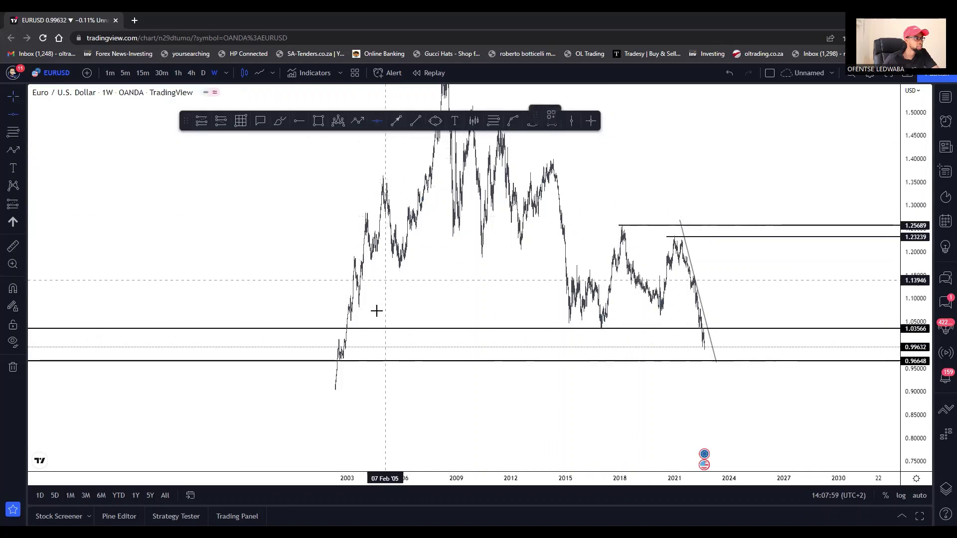
click(378, 341)
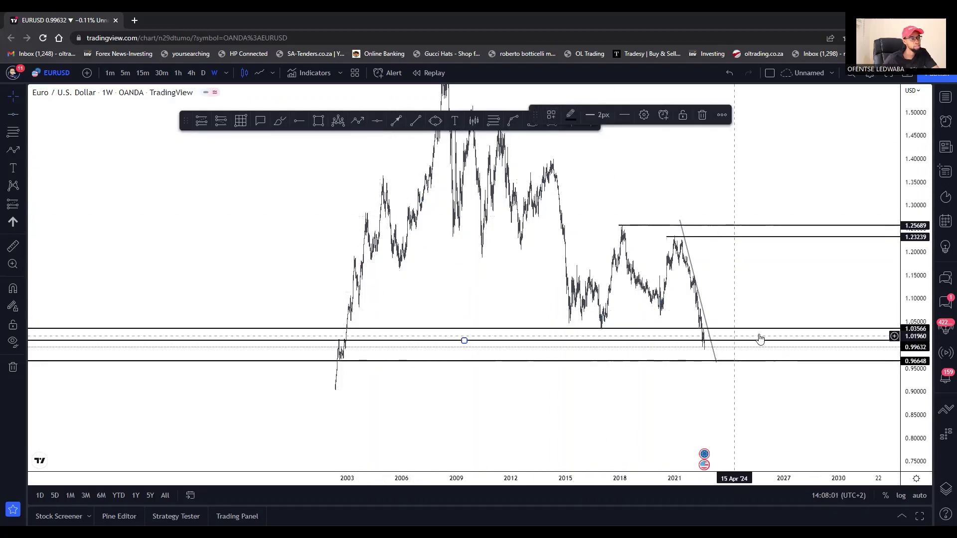
Switch to the 1 day timeframe and add a parallel trend line below the decline, from about 1.226 in January 2021 to 0.919 in January 2023
scroll(755, 337, up, 3)
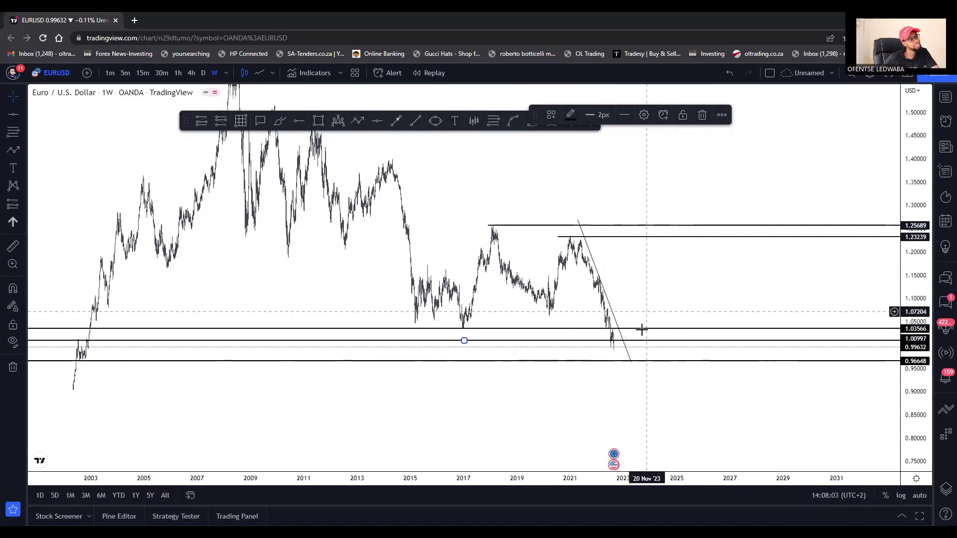
click(203, 73)
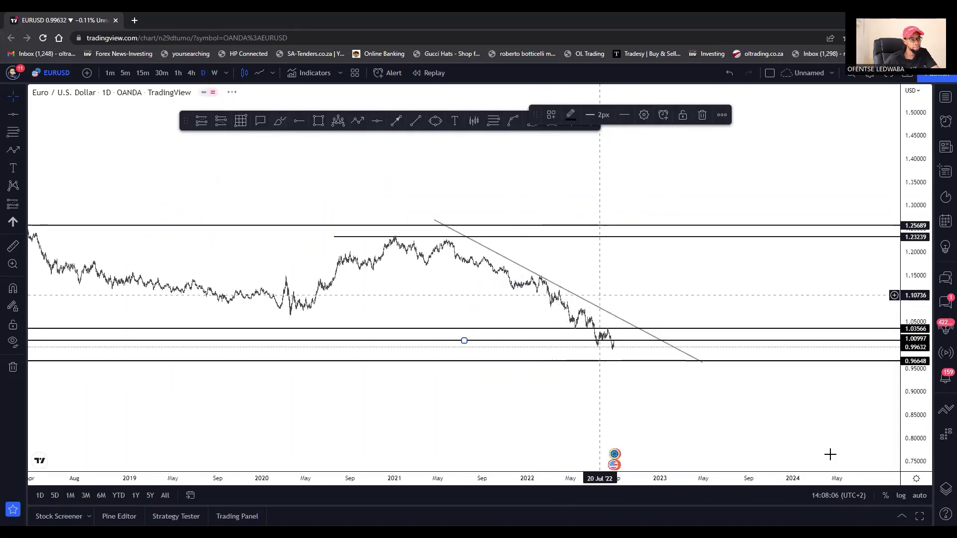
scroll(722, 376, up, 5)
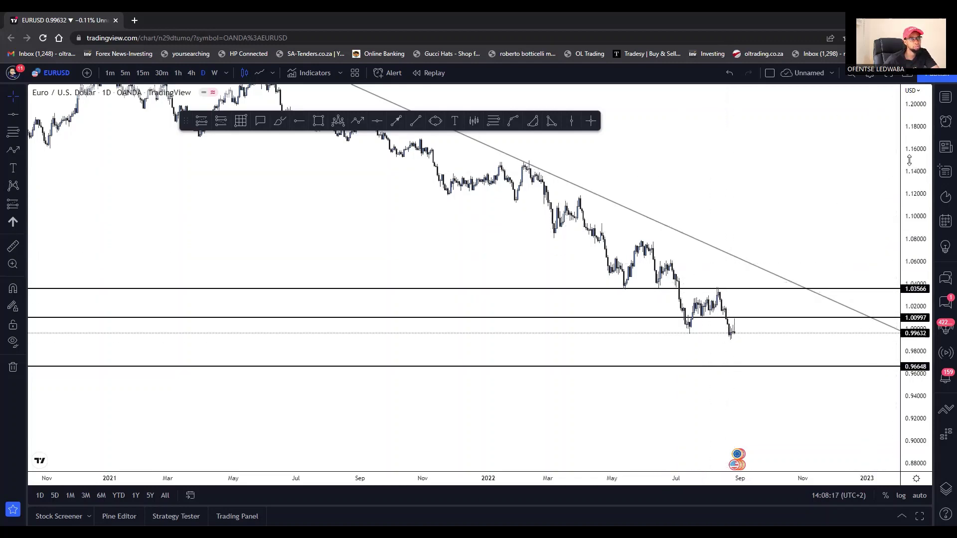
scroll(873, 239, down, 3)
mouse_move(844, 207)
mouse_down()
mouse_move(701, 234)
mouse_move(689, 283)
mouse_move(627, 306)
mouse_move(616, 321)
mouse_up()
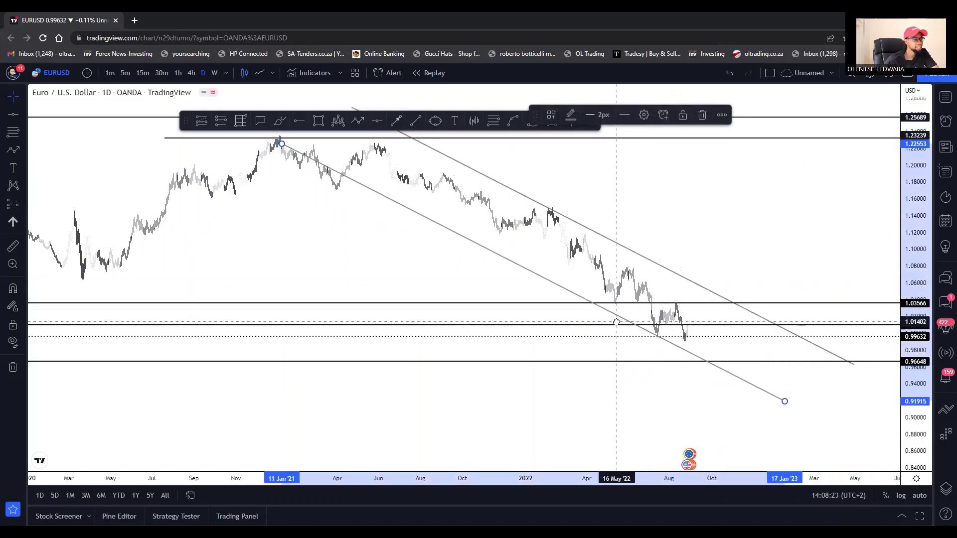
drag(653, 209, 640, 237)
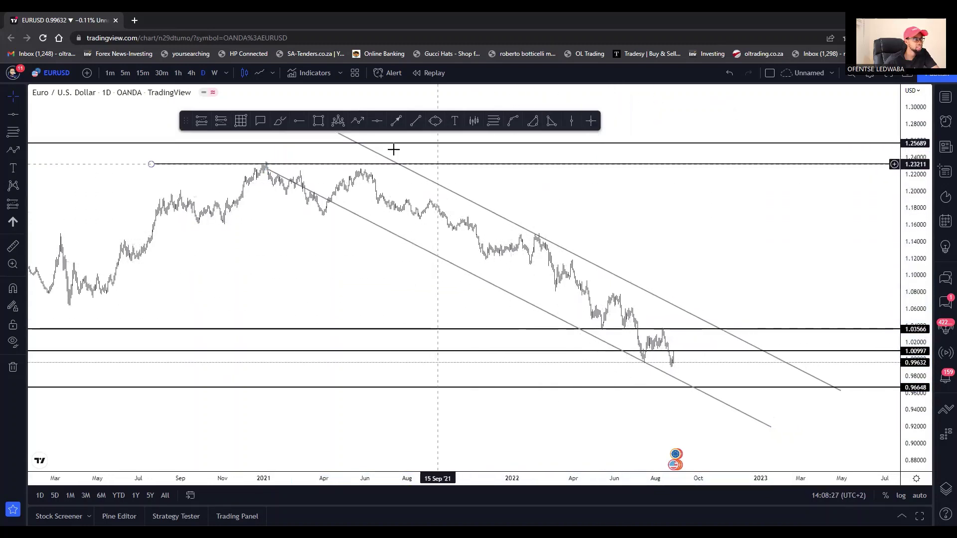
Compare the line and candle styles, and steepen the upper trend line along the 2022 highs, from about 1.280 in June 2021 to 0.940 in February 2023
click(259, 74)
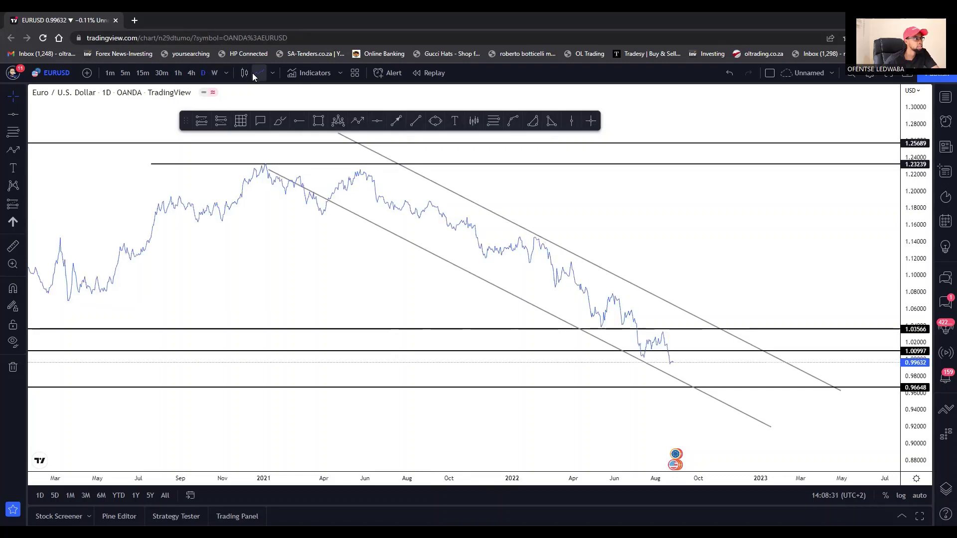
click(244, 73)
drag(616, 278, 619, 278)
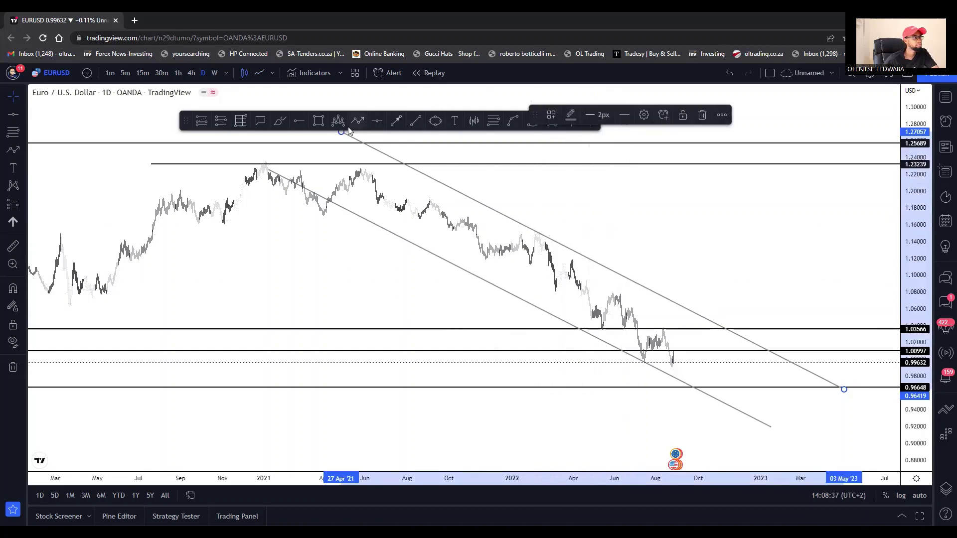
drag(340, 133, 354, 128)
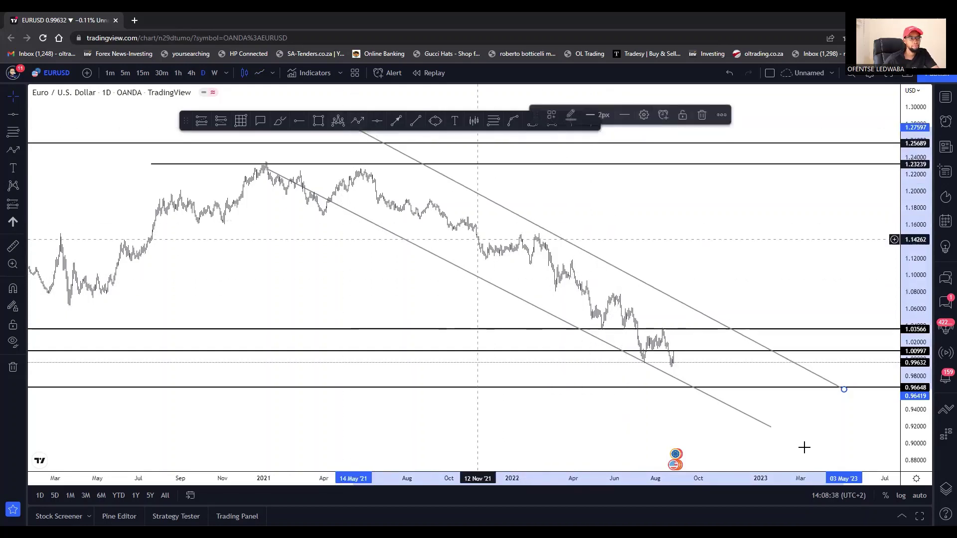
drag(843, 393, 813, 413)
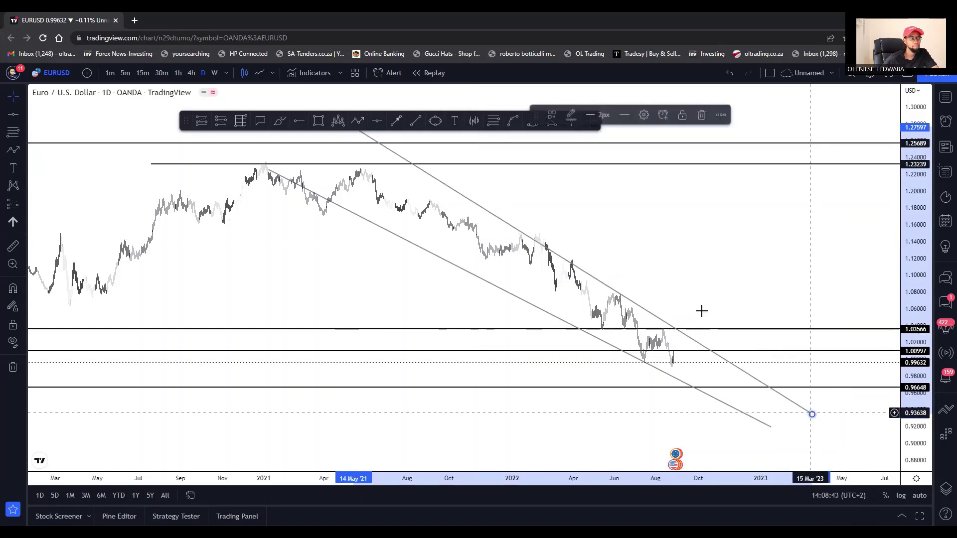
drag(570, 240, 532, 261)
drag(316, 147, 336, 146)
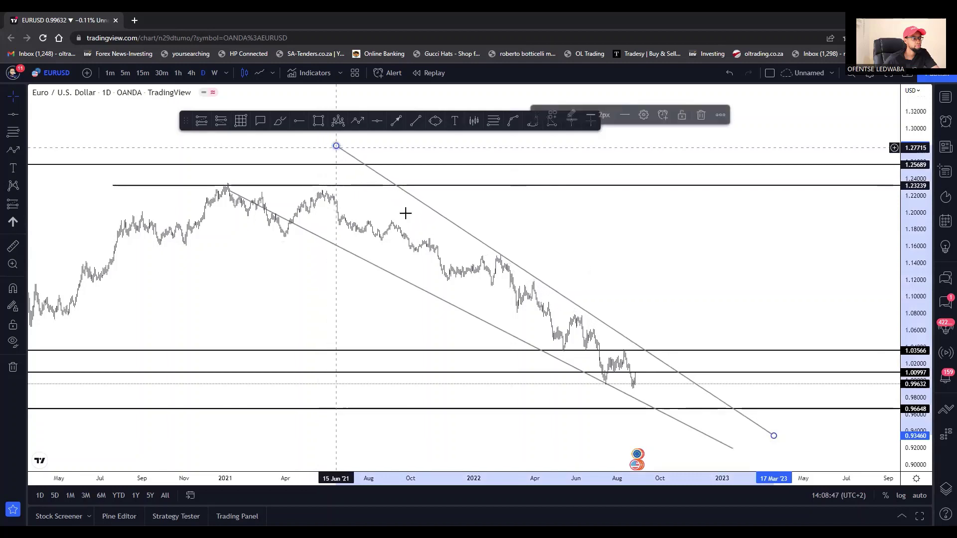
drag(772, 437, 757, 431)
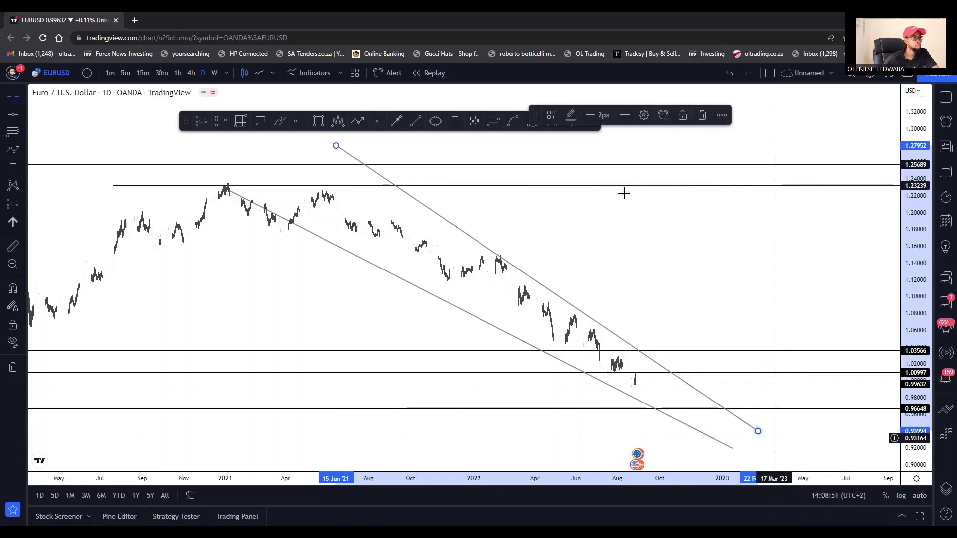
drag(336, 145, 336, 143)
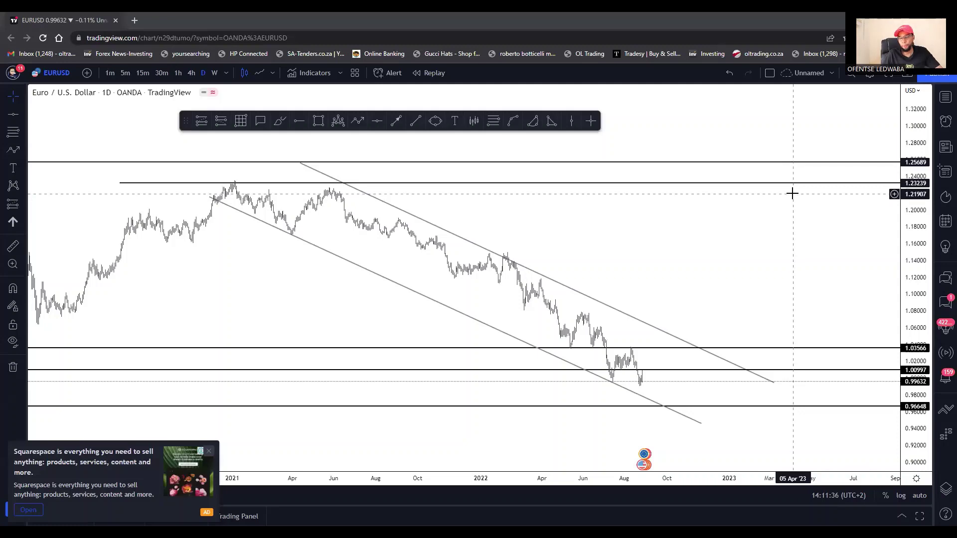
Examine the descending channel on the daily chart, focusing on the July to August 2022 price action near its lower line
scroll(851, 235, down, 3)
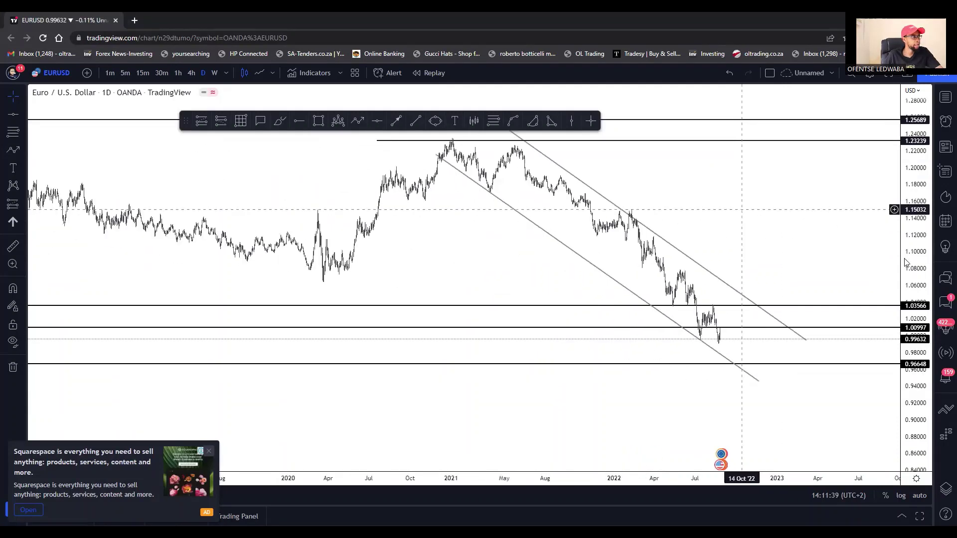
drag(906, 239, 908, 219)
scroll(540, 224, up, 3)
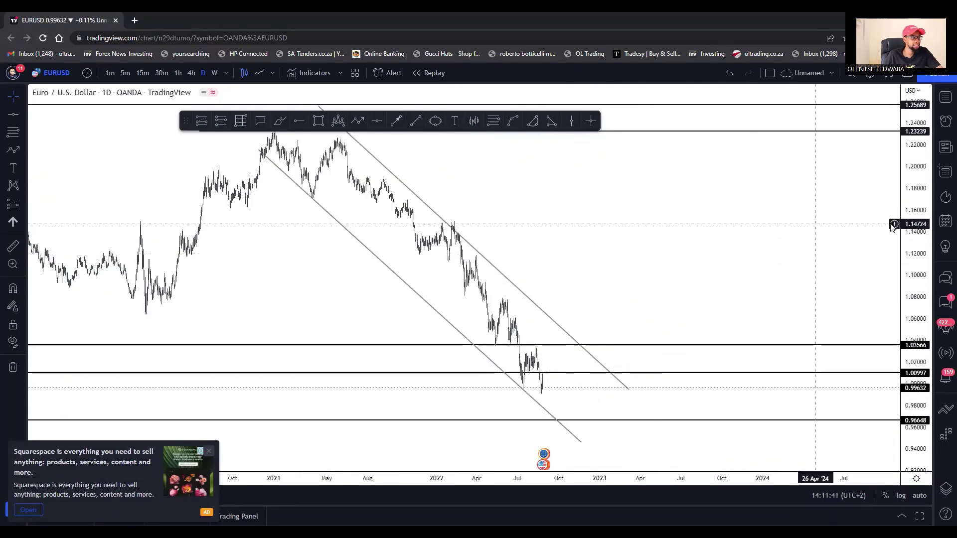
drag(906, 257, 906, 319)
drag(666, 213, 655, 216)
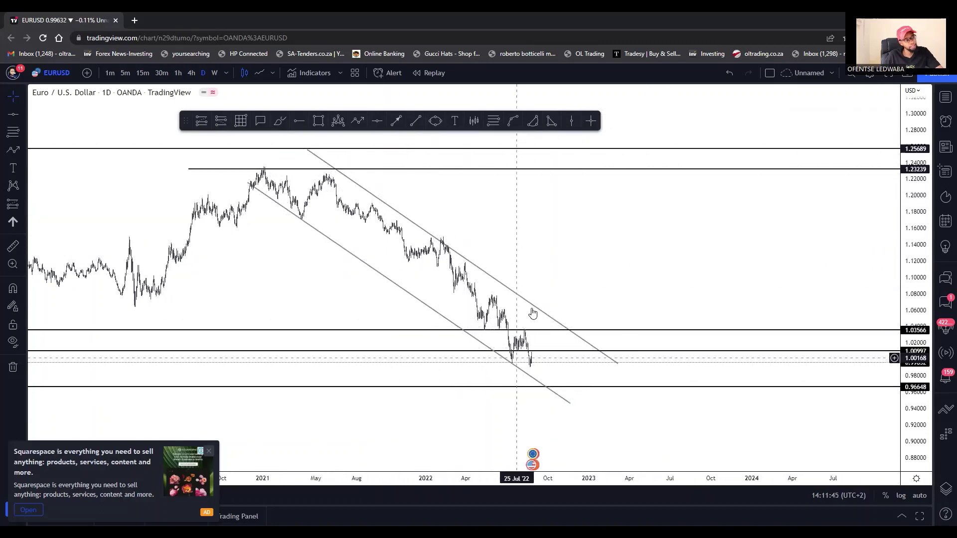
scroll(553, 331, up, 4)
drag(374, 228, 696, 183)
scroll(708, 199, up, 4)
drag(903, 373, 903, 248)
scroll(551, 220, up, 5)
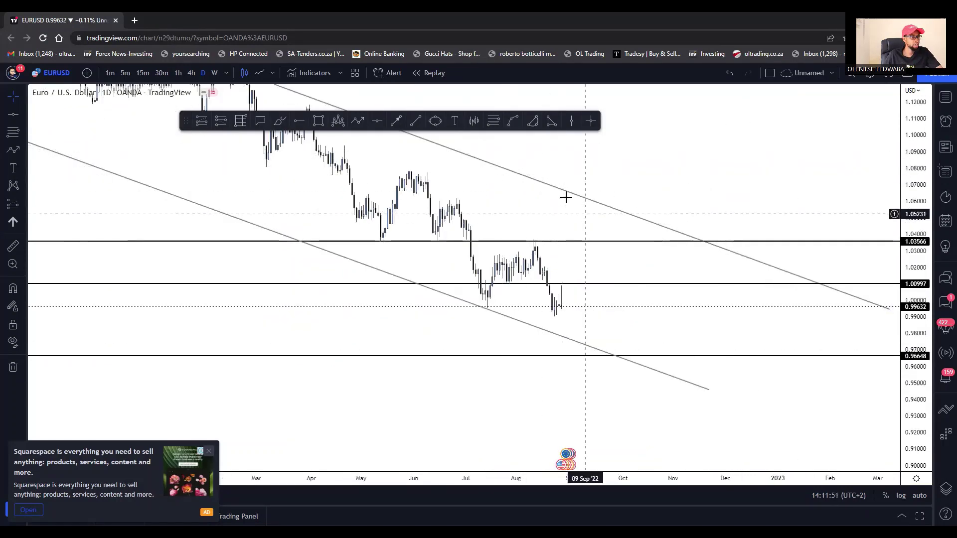
Draw an ascending trend line from the mid-July 2022 low to about 1.033 in late August, and duplicate it above price as a parallel channel line
click(417, 122)
click(487, 309)
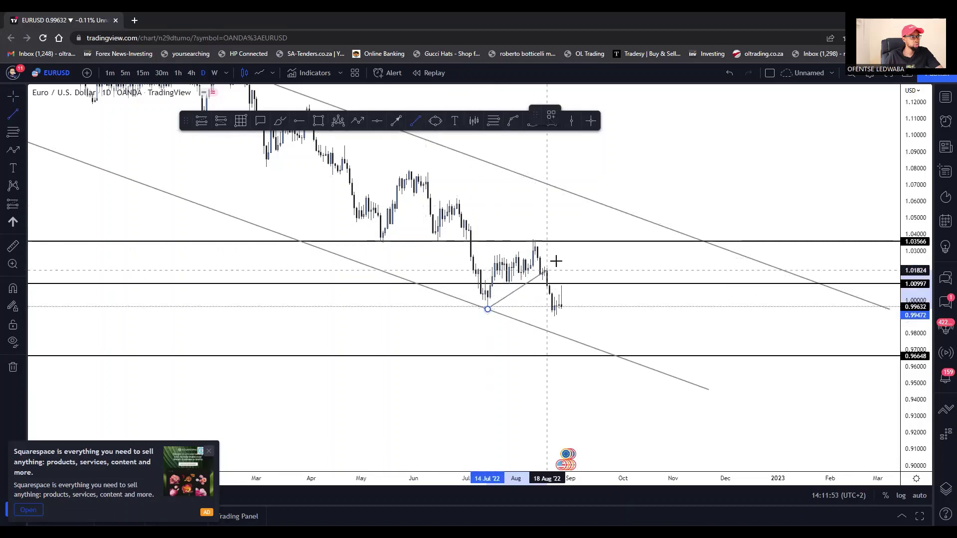
click(563, 247)
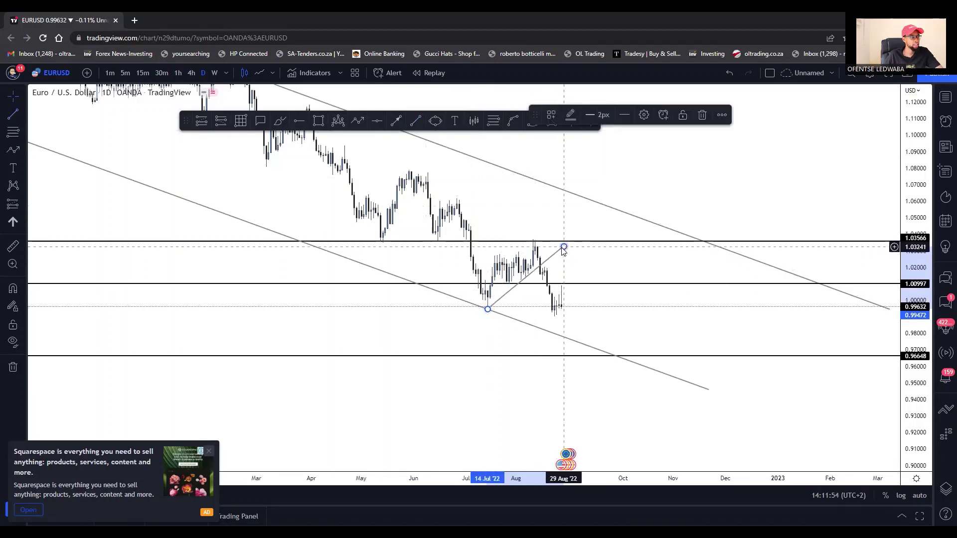
click(536, 271)
click(533, 271)
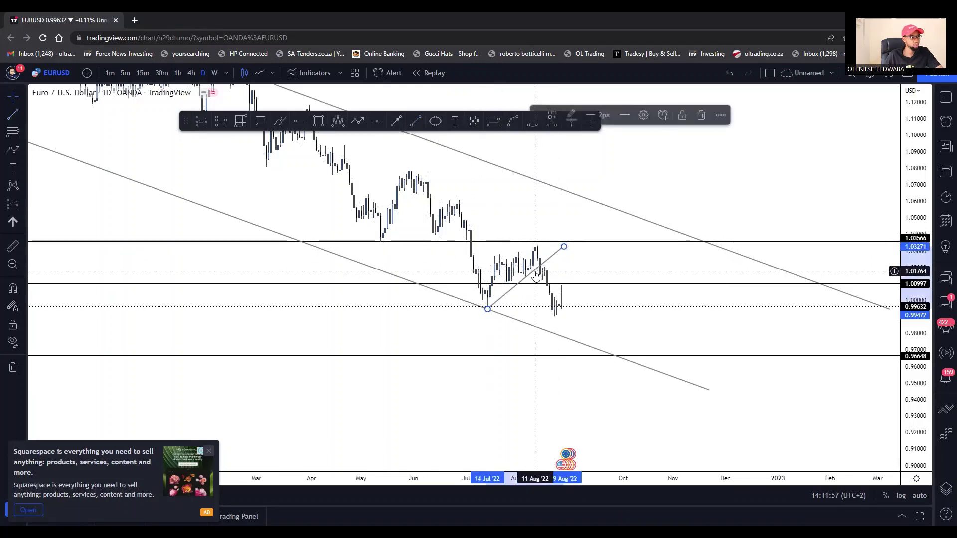
ctrl+drag(531, 272, 509, 240)
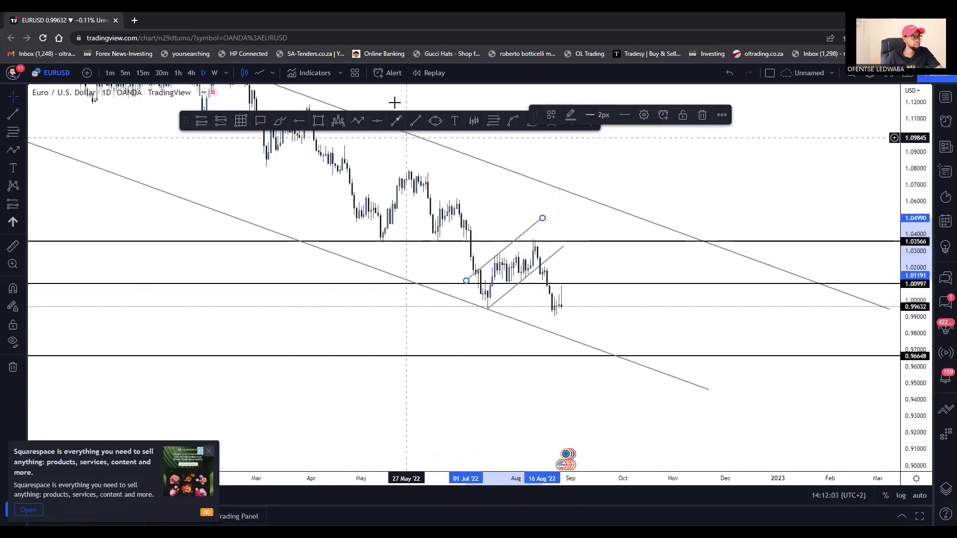
Draw a rectangle zone over the 1.00997 level, about 1.008 to 1.012 from early May 2022 to February 2023, and duplicate it onto the 0.96648 level
click(318, 123)
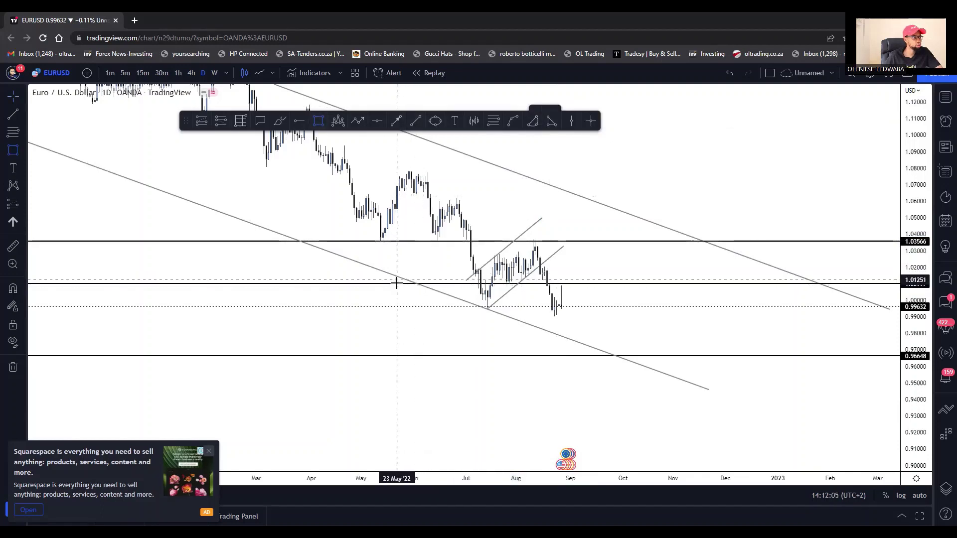
click(401, 282)
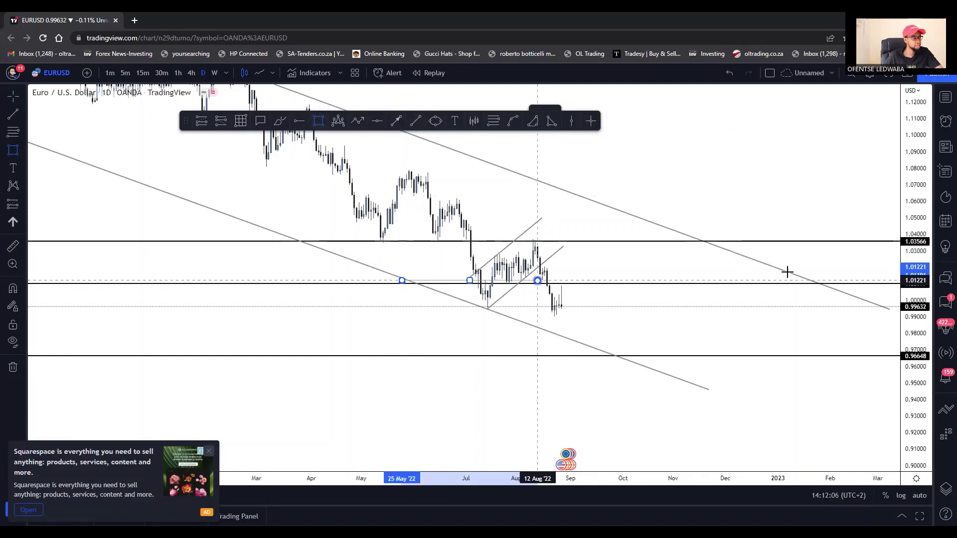
click(847, 284)
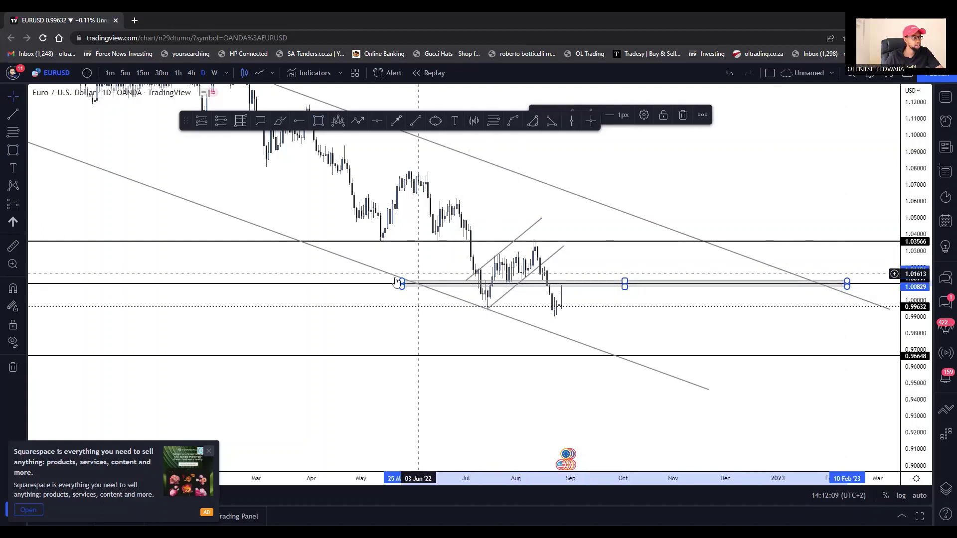
drag(400, 282, 364, 279)
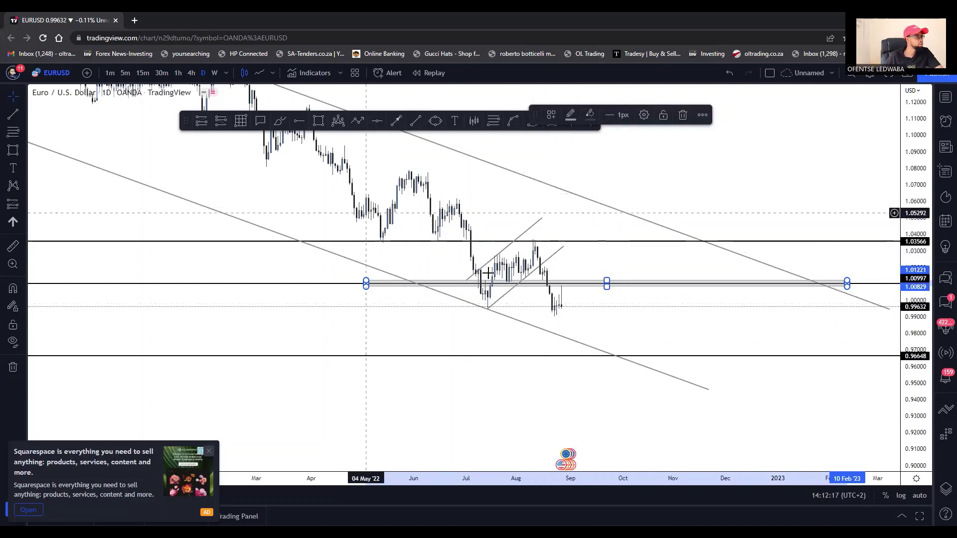
scroll(589, 312, down, 3)
mouse_move(726, 314)
mouse_down()
mouse_move(570, 303)
mouse_move(581, 314)
mouse_move(583, 357)
mouse_move(593, 358)
mouse_up()
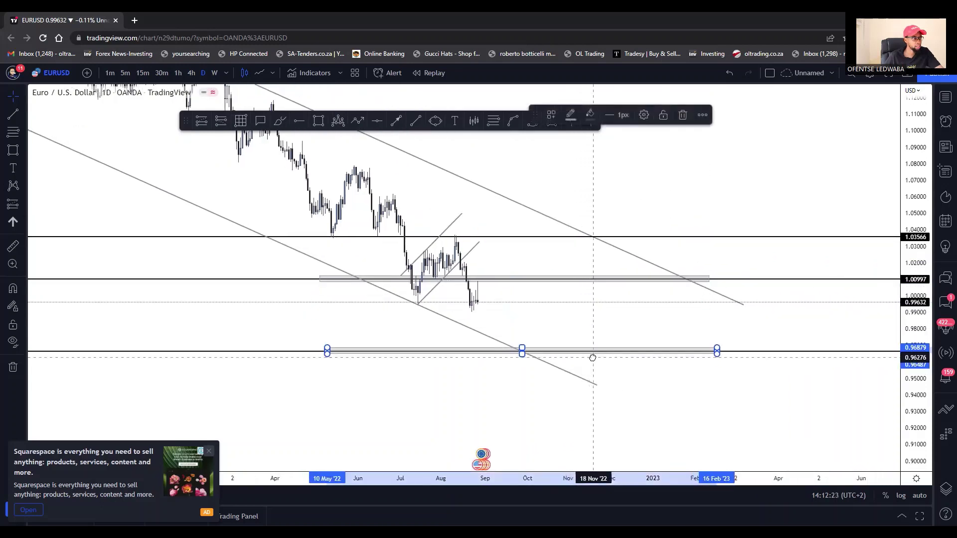
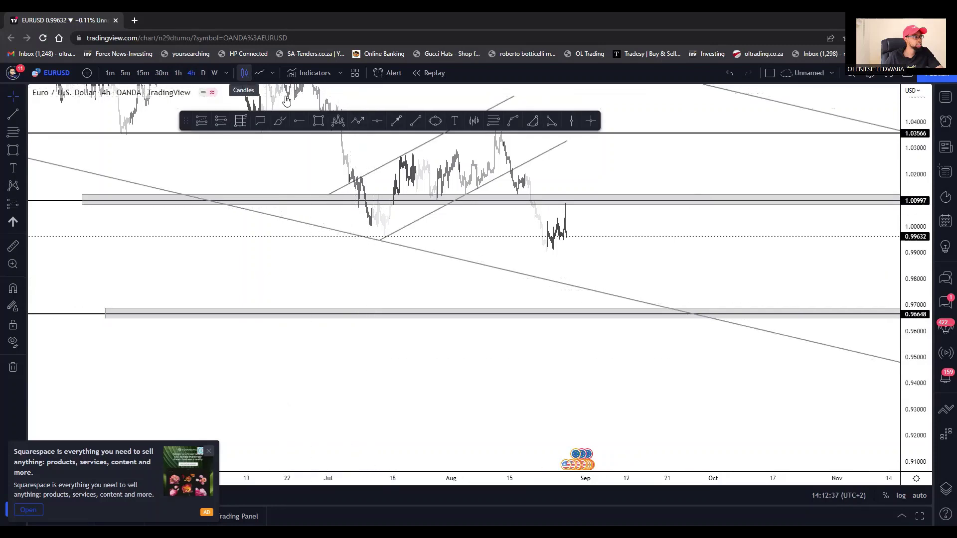
On the 4-hour chart, draw an ascending trend line from about 0.995 on 18 August to 1.012 on 30 August, and duplicate it under the lows
scroll(621, 209, up, 3)
drag(542, 239, 632, 224)
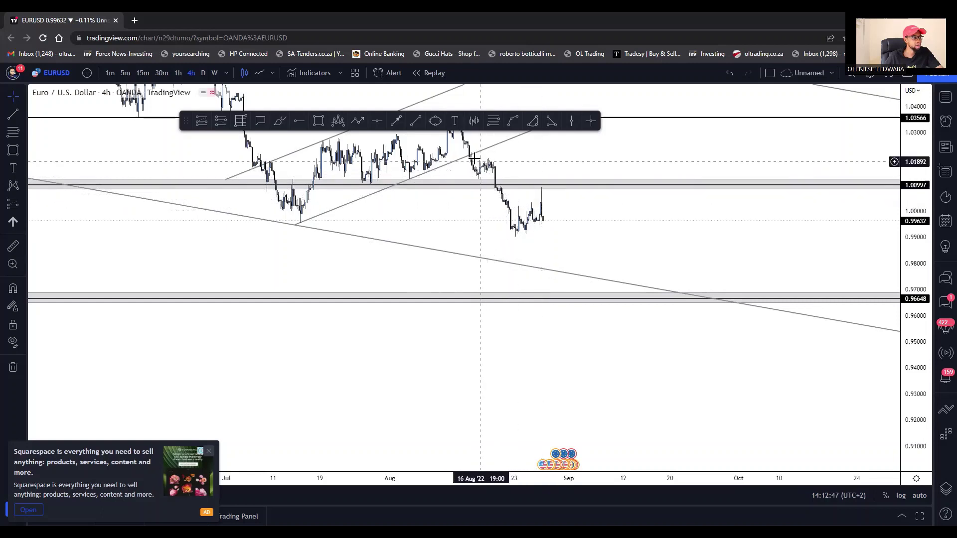
click(416, 123)
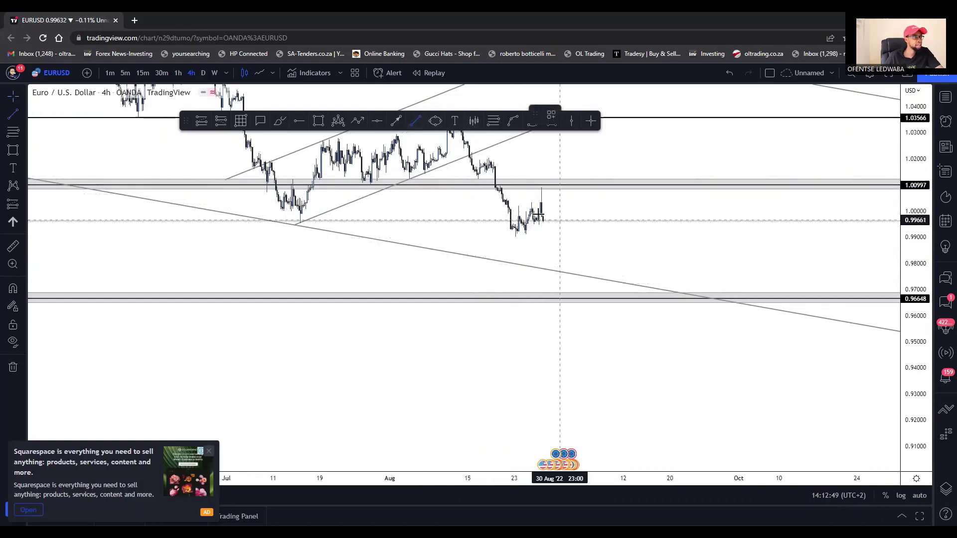
click(556, 180)
drag(510, 209, 495, 226)
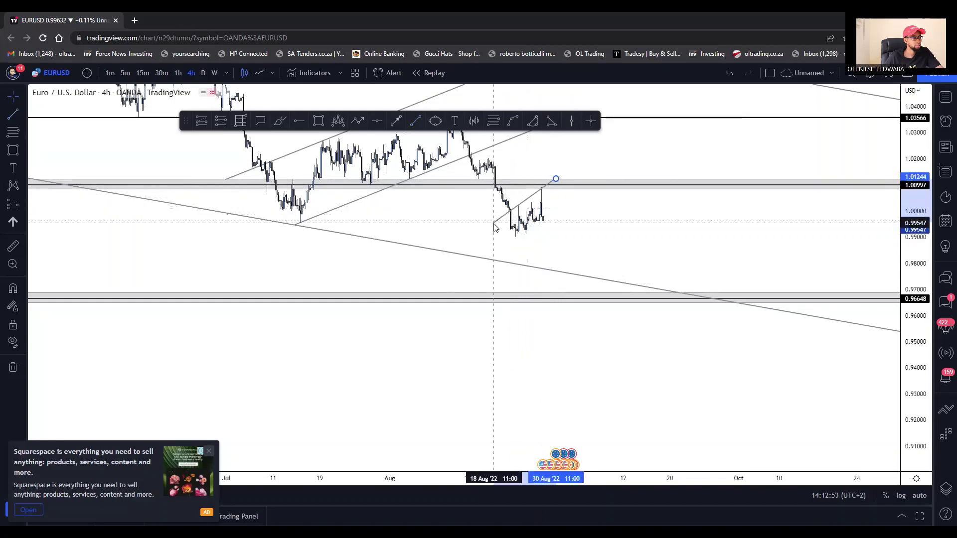
click(561, 224)
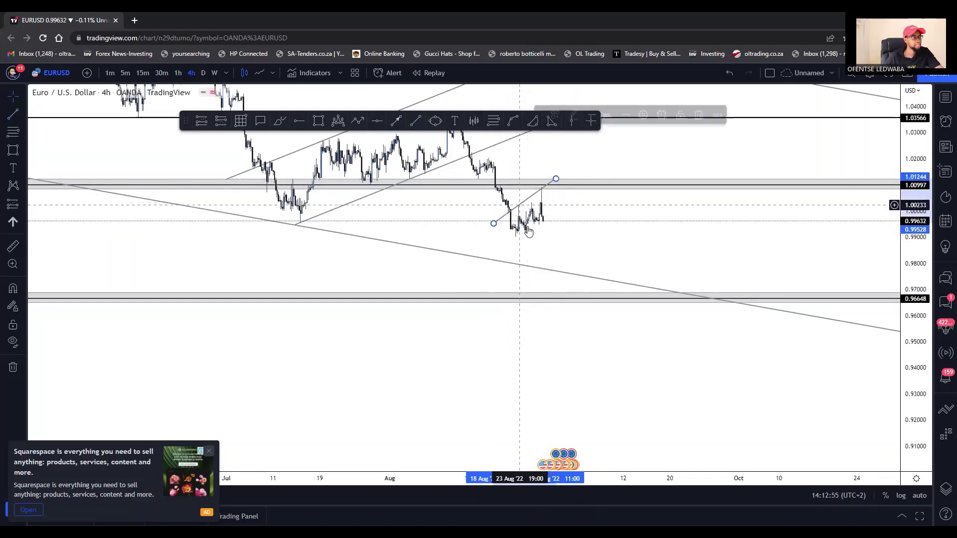
drag(521, 209, 530, 230)
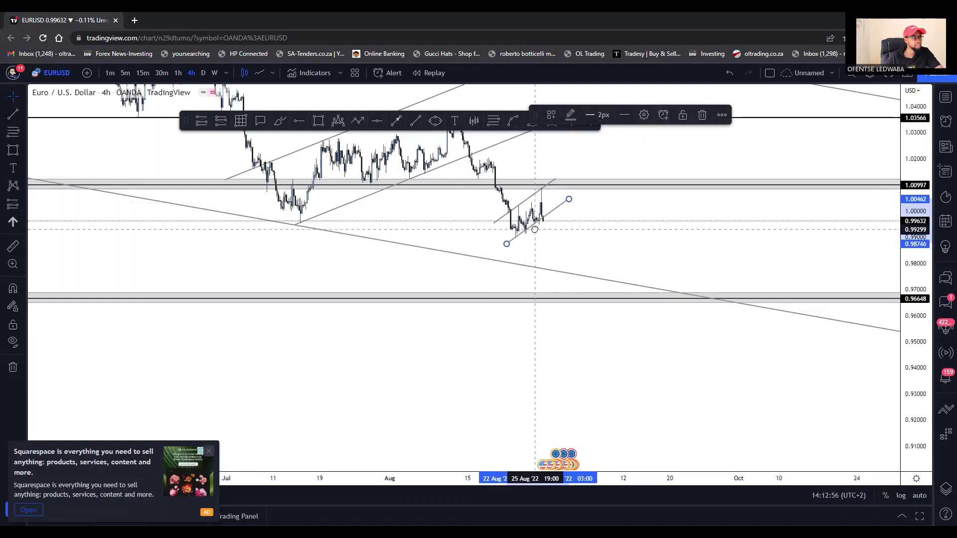
click(640, 242)
Brush a projected price path from the mid-August drop through the small ascending channel and down past the 0.96648 zone to about 0.949
drag(904, 241, 905, 304)
mouse_move(633, 234)
mouse_down()
mouse_move(535, 177)
mouse_move(586, 246)
mouse_up()
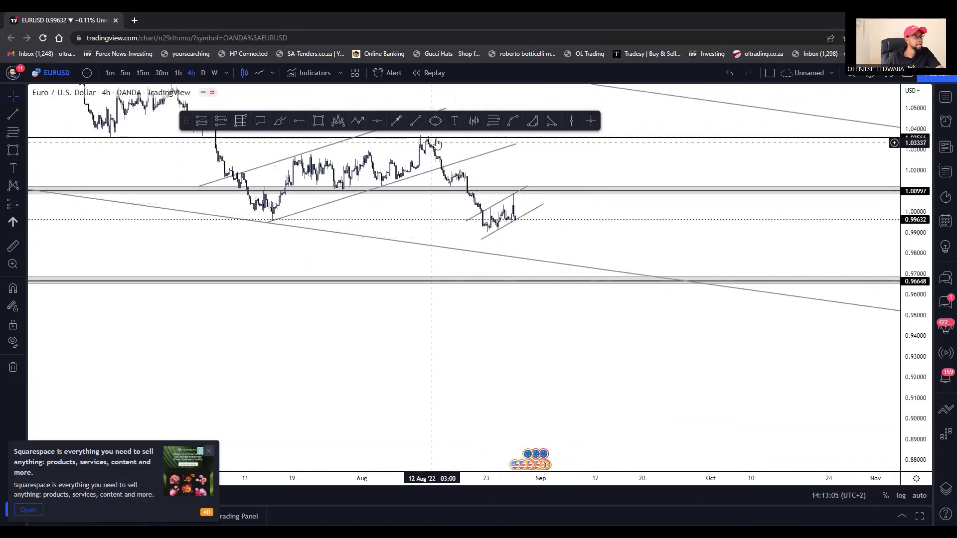
click(280, 120)
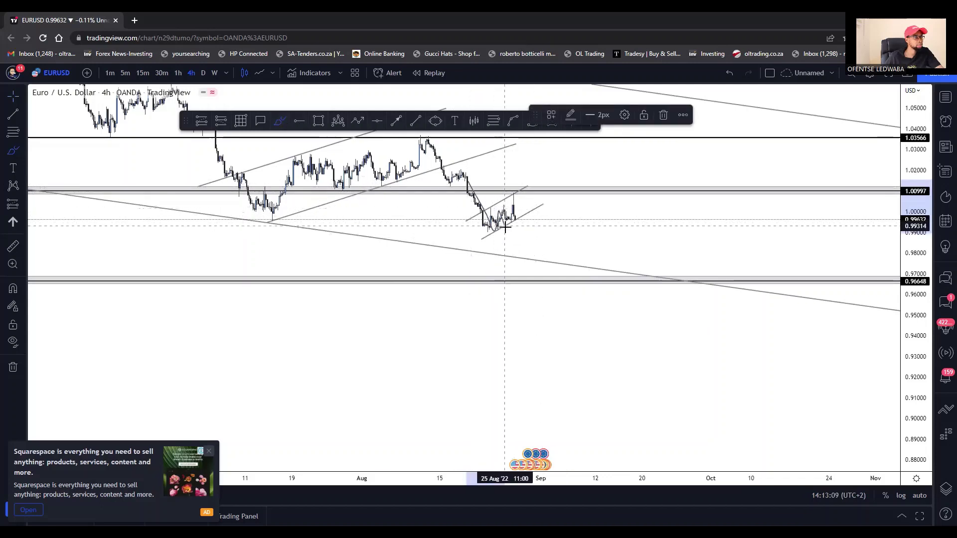
drag(513, 220, 561, 315)
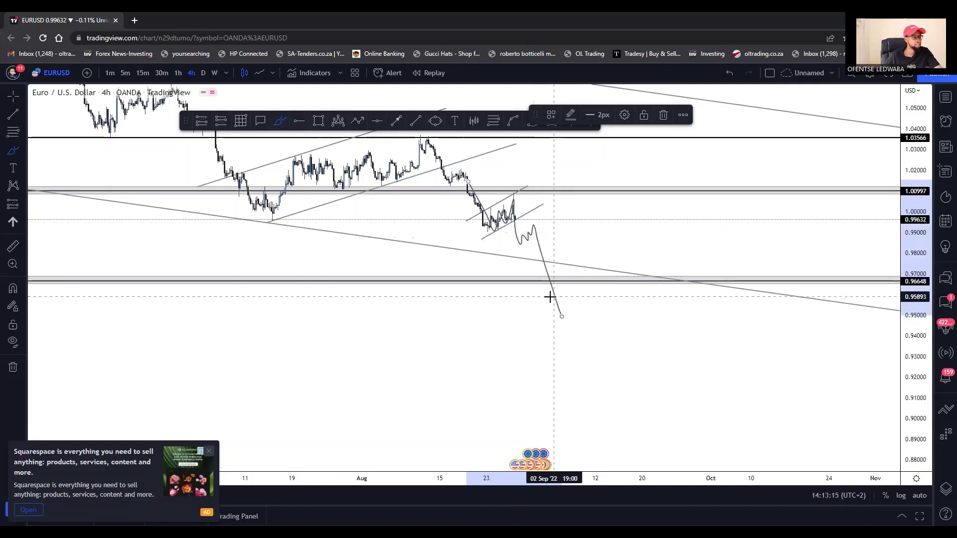
click(551, 294)
Add a short position from 29 August at about 0.9946, with the stop at about 1.0141 and target at about 0.9662, and narrow its width
drag(571, 225, 607, 231)
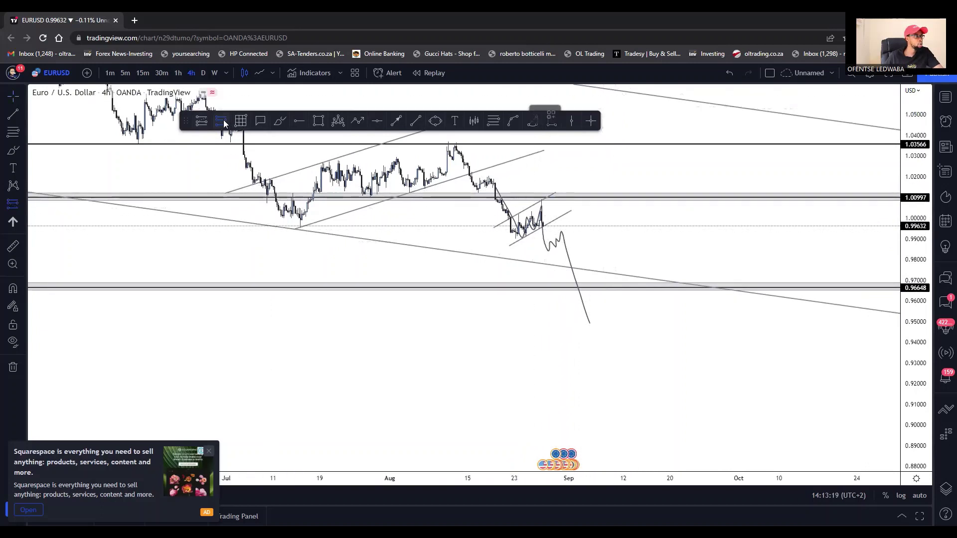
click(547, 225)
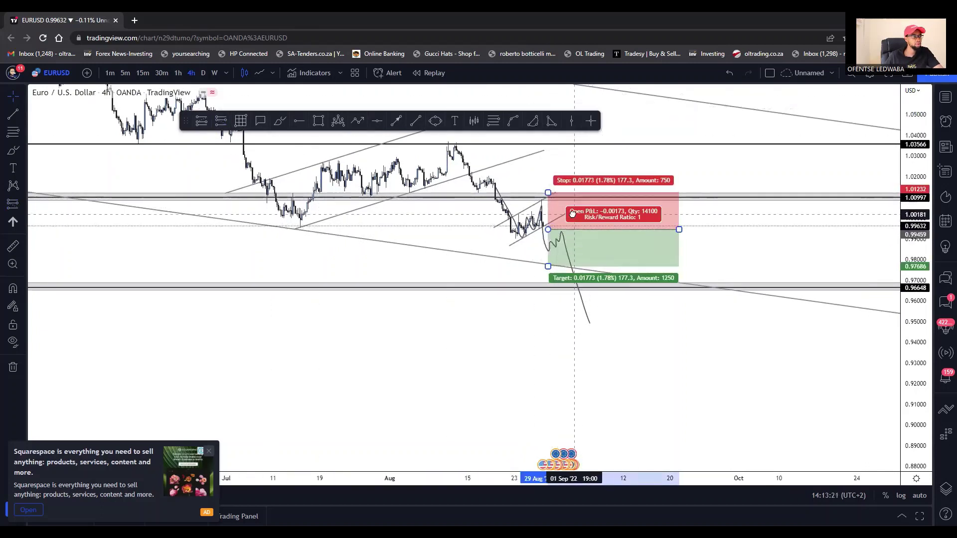
drag(547, 192, 547, 189)
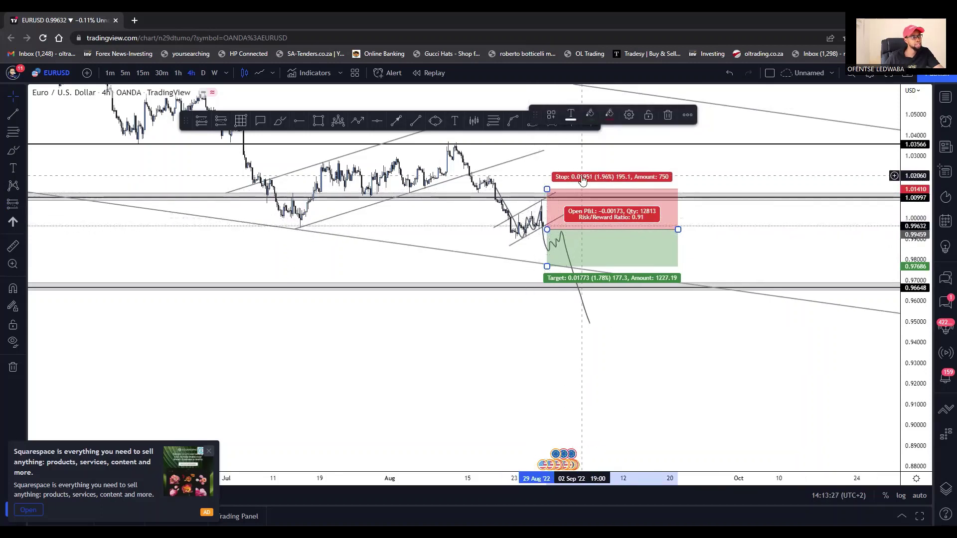
drag(547, 189, 549, 188)
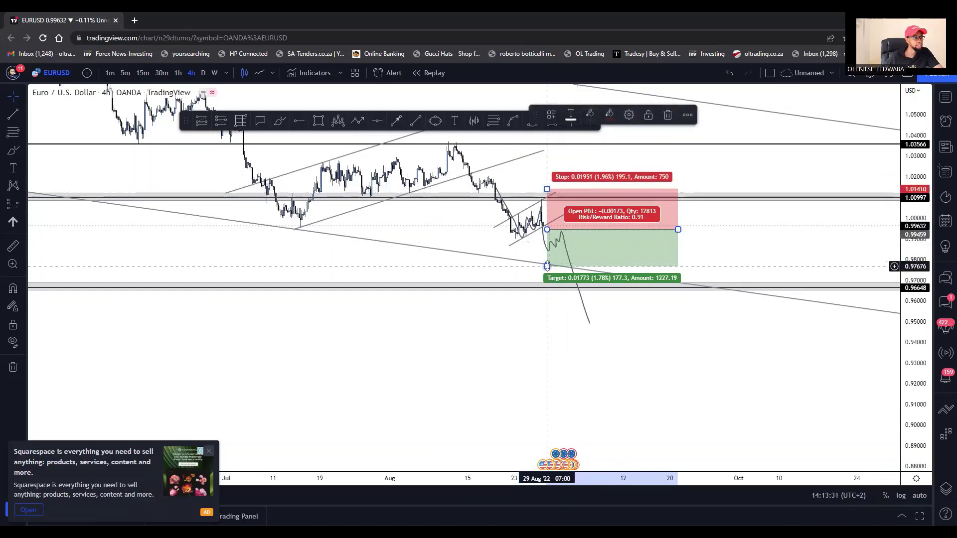
drag(547, 266, 547, 288)
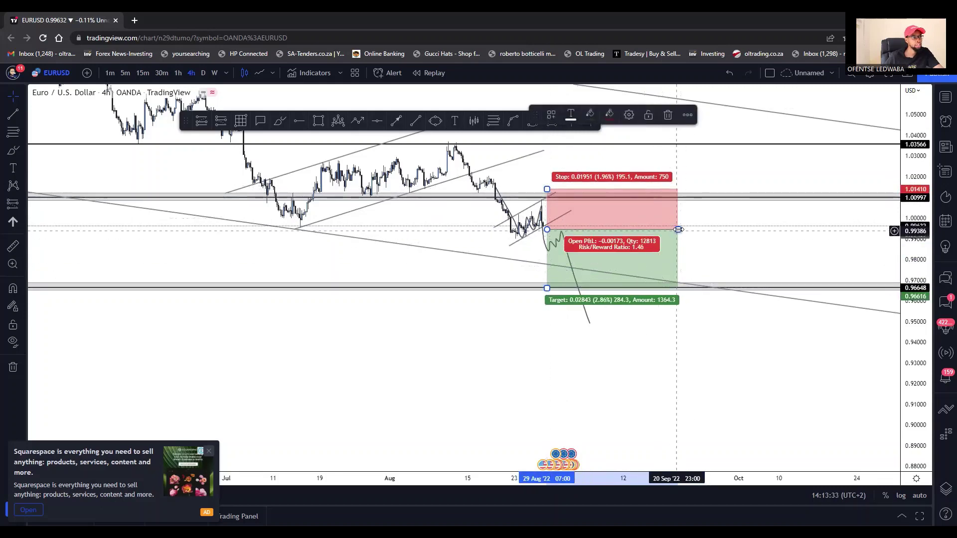
mouse_move(678, 229)
mouse_down()
mouse_move(578, 233)
mouse_move(571, 242)
mouse_up()
click(596, 227)
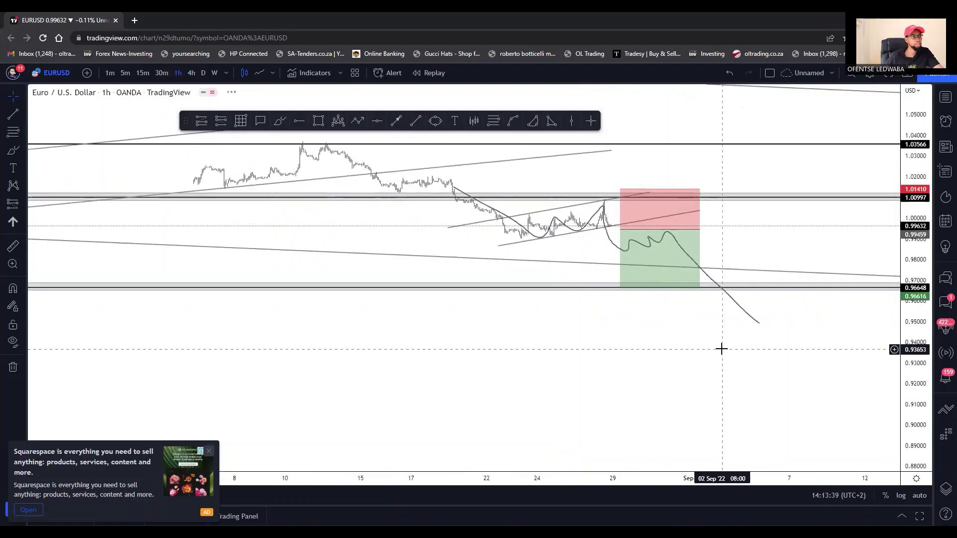
On the 1-hour chart, shorten the small channel's upper line to run from about 0.997 on 19 August to 1.012 on 30 August
scroll(722, 348, down, 1)
scroll(765, 271, up, 3)
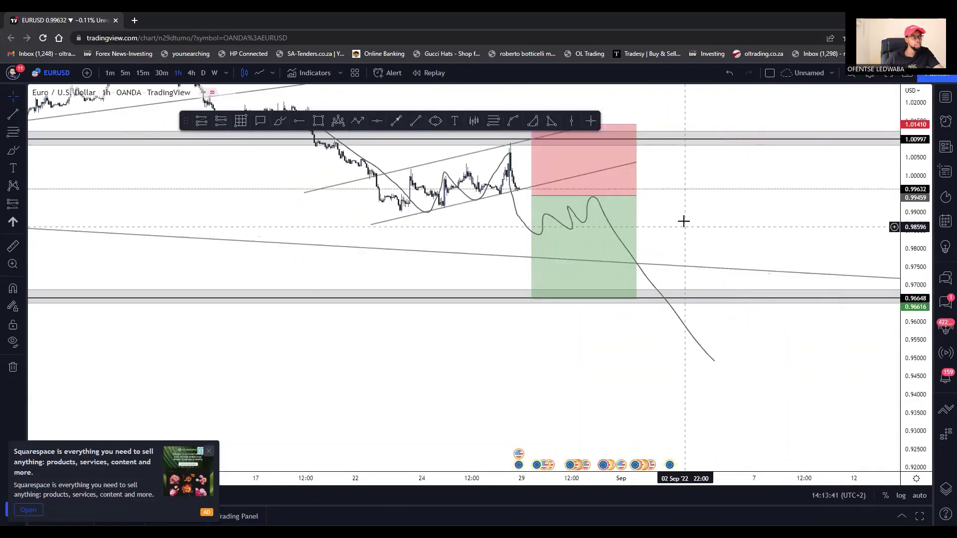
scroll(698, 284, up, 3)
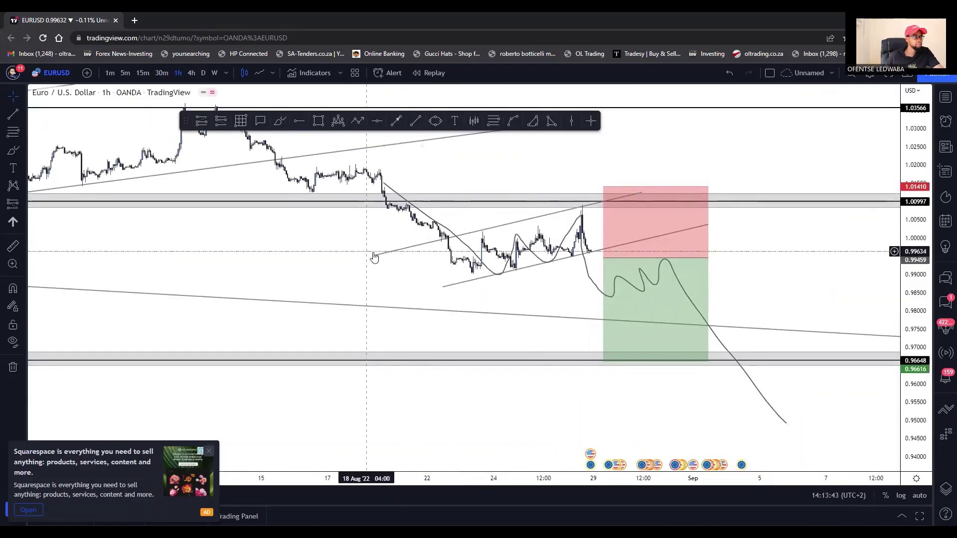
drag(376, 255, 408, 254)
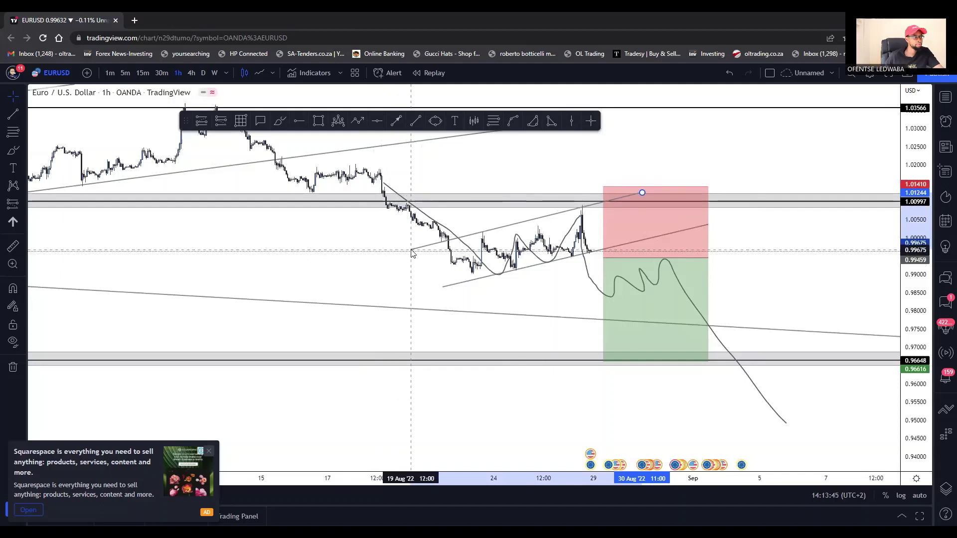
drag(642, 192, 627, 194)
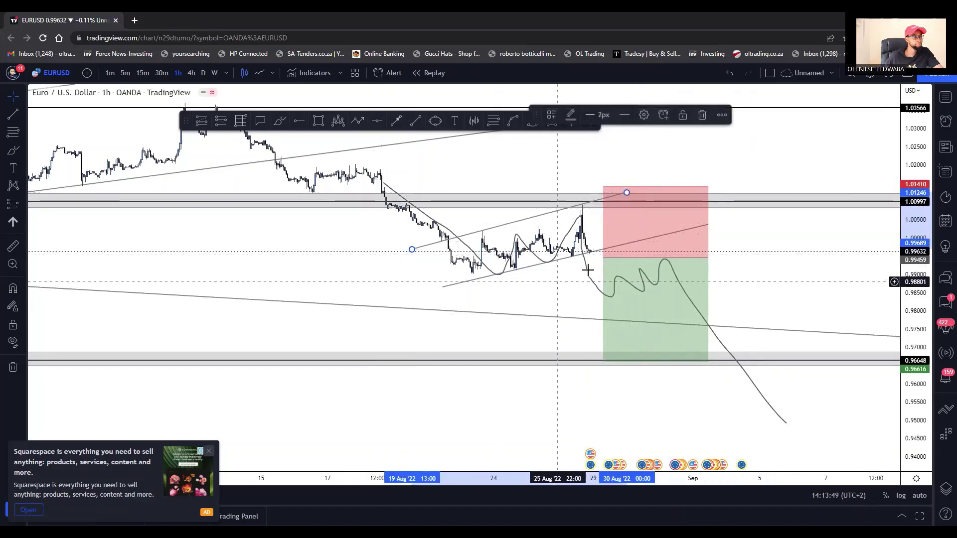
Delete the brushed price path and shift the short position slightly later and down to an entry of about 0.9934
click(529, 249)
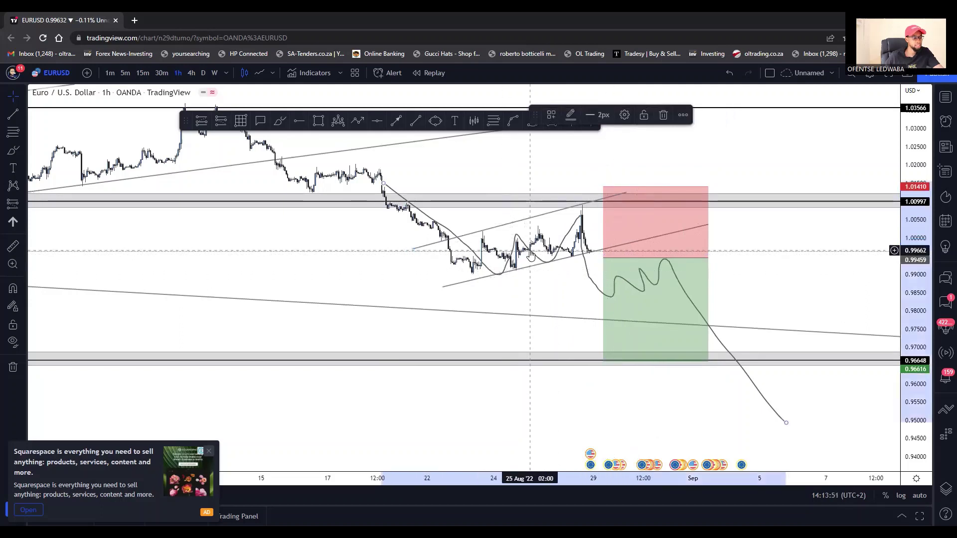
key(Delete)
drag(656, 273, 665, 272)
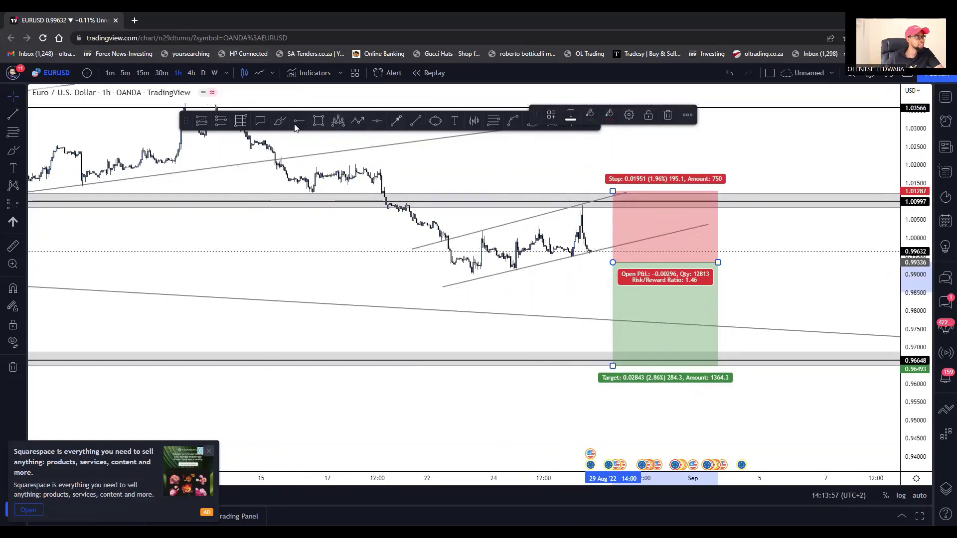
Compare the 1-hour price action inside the small channel in line and candle styles
click(259, 73)
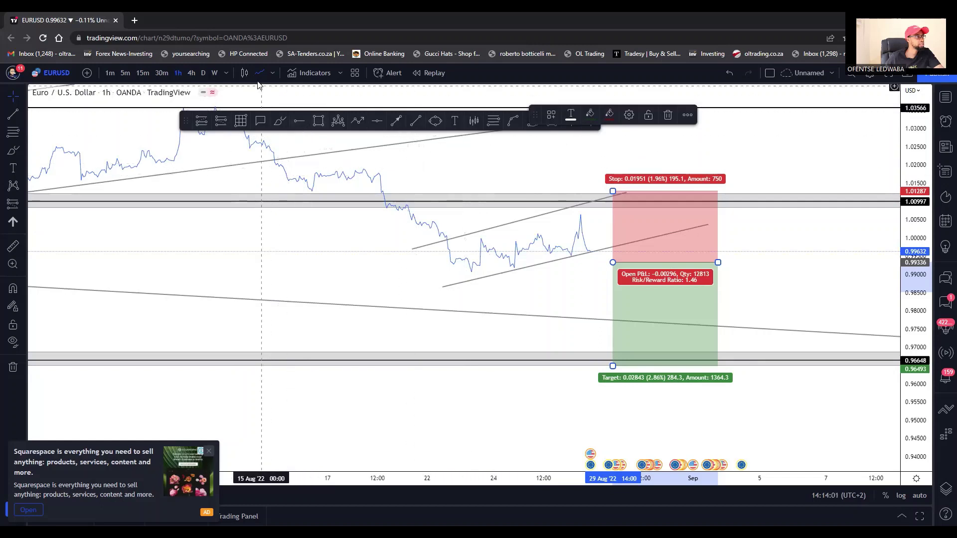
click(244, 73)
click(530, 195)
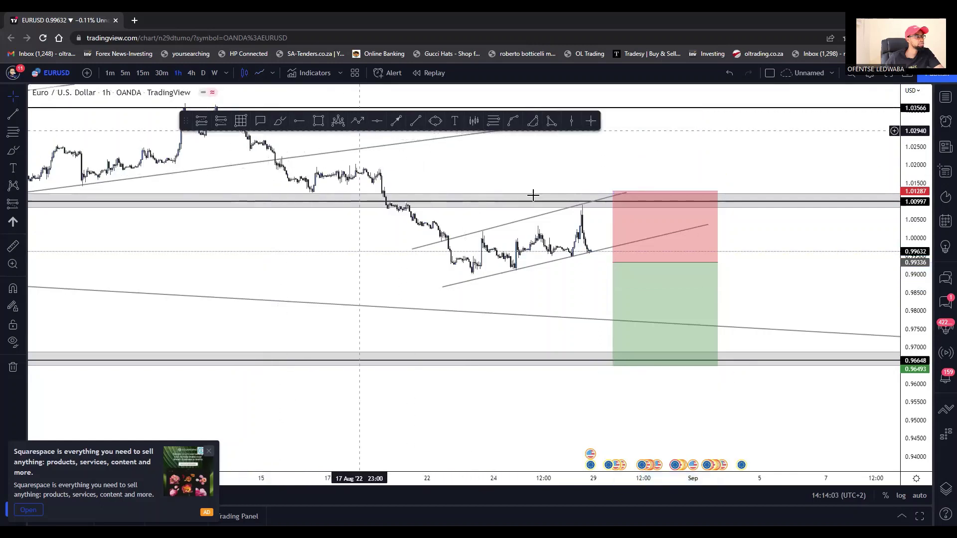
Draw an arrowed path from about 0.996 up to 1.012, down to 0.991, zigzagging through 0.999, 0.993 and 1.001, then falling to about 0.969
click(592, 252)
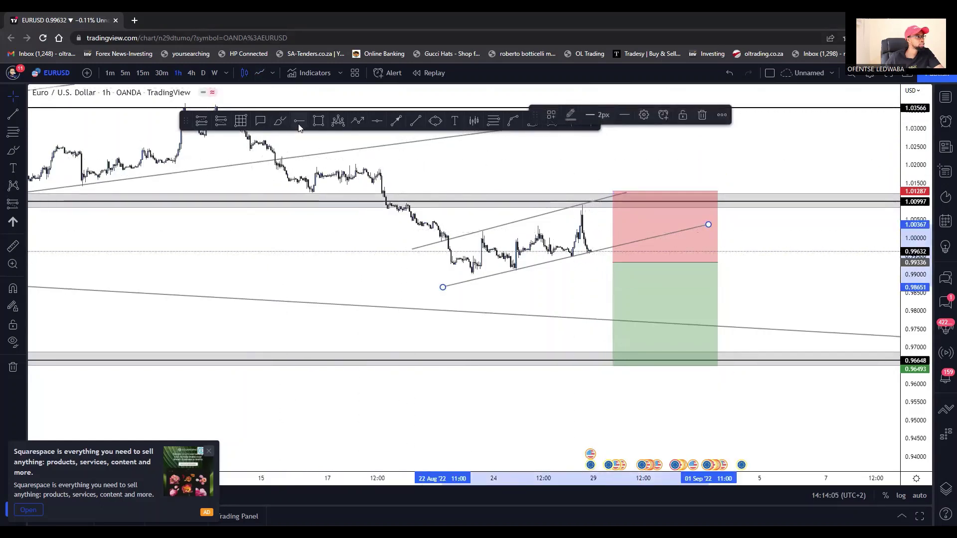
click(357, 123)
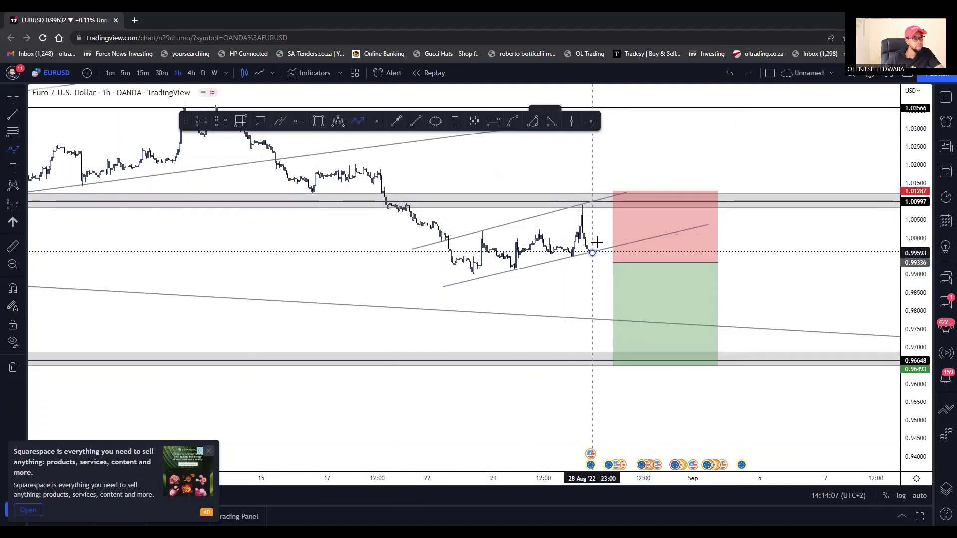
click(596, 242)
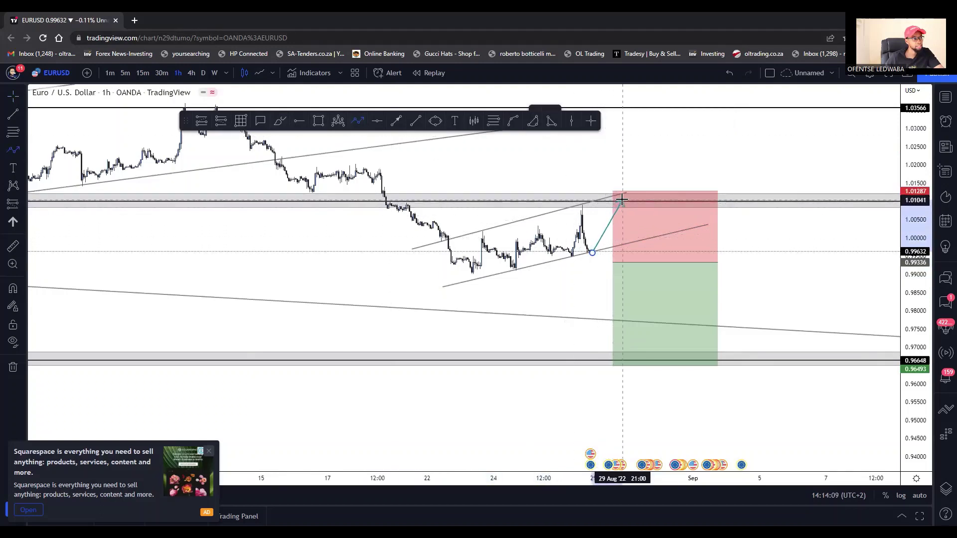
click(627, 194)
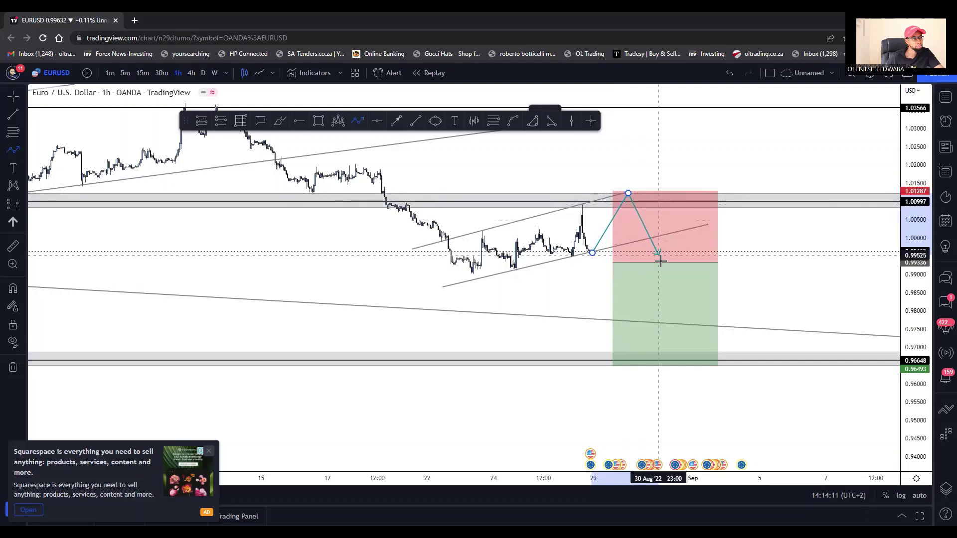
click(662, 271)
click(677, 242)
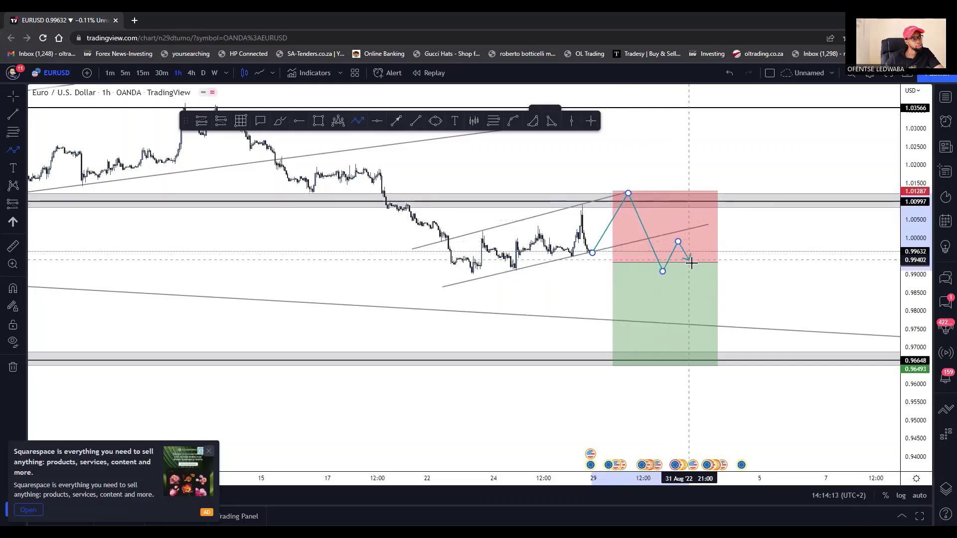
click(692, 263)
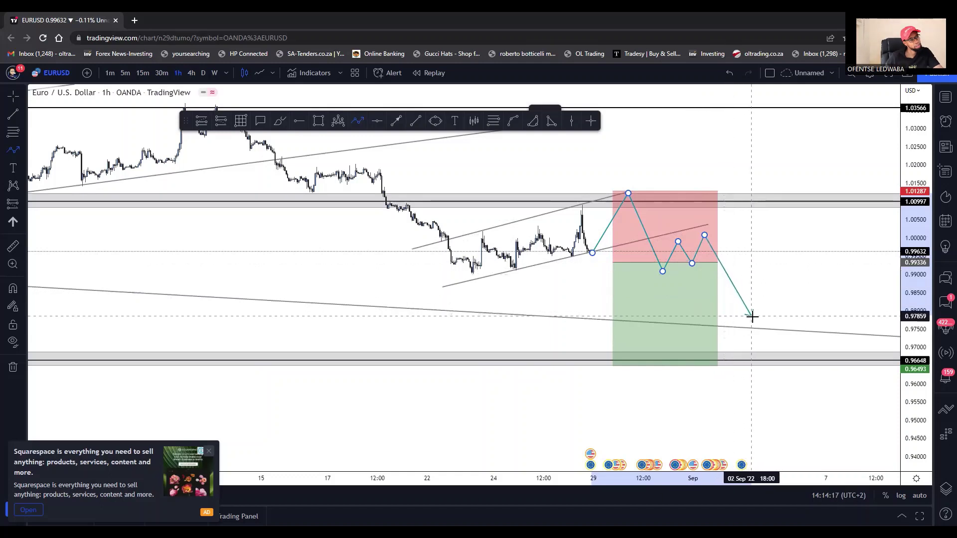
click(756, 349)
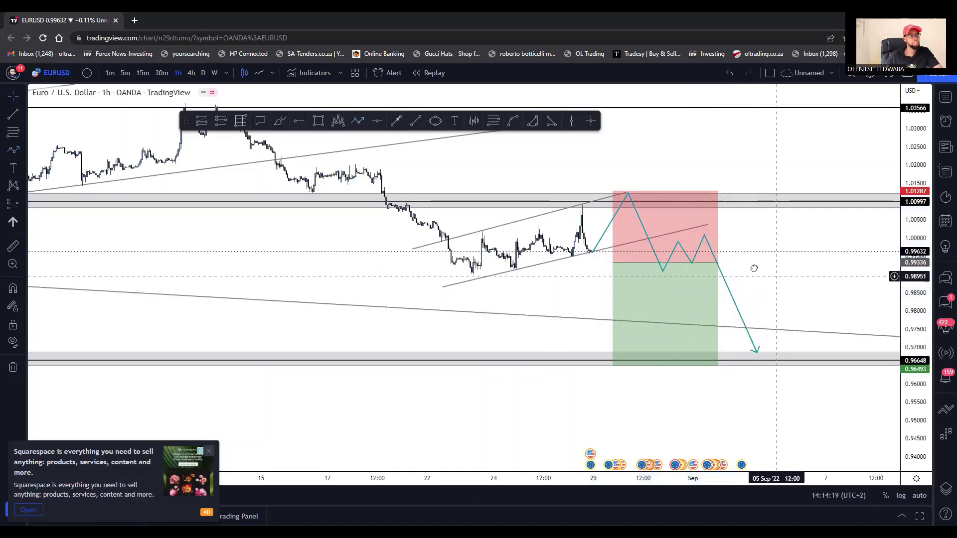
Narrow the short position and move it up to the arrowed path's first peak, with the entry at about 1.0084
drag(773, 274, 669, 250)
scroll(669, 249, down, 1)
drag(750, 231, 735, 237)
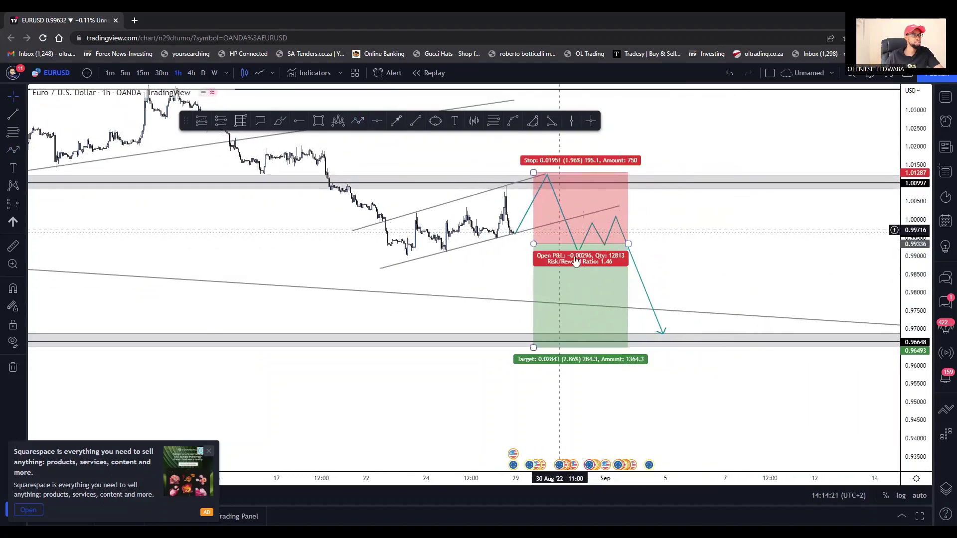
drag(628, 244, 546, 214)
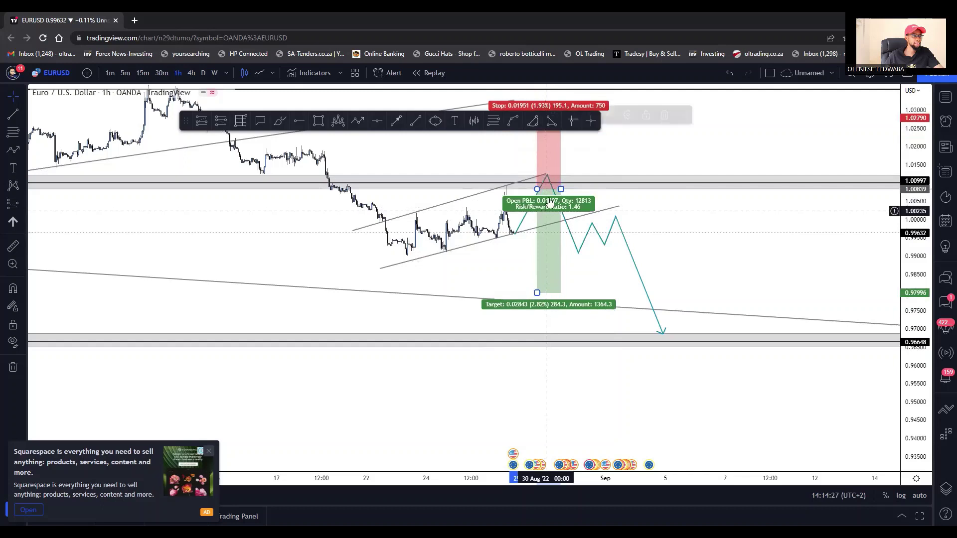
click(640, 150)
drag(640, 150, 660, 204)
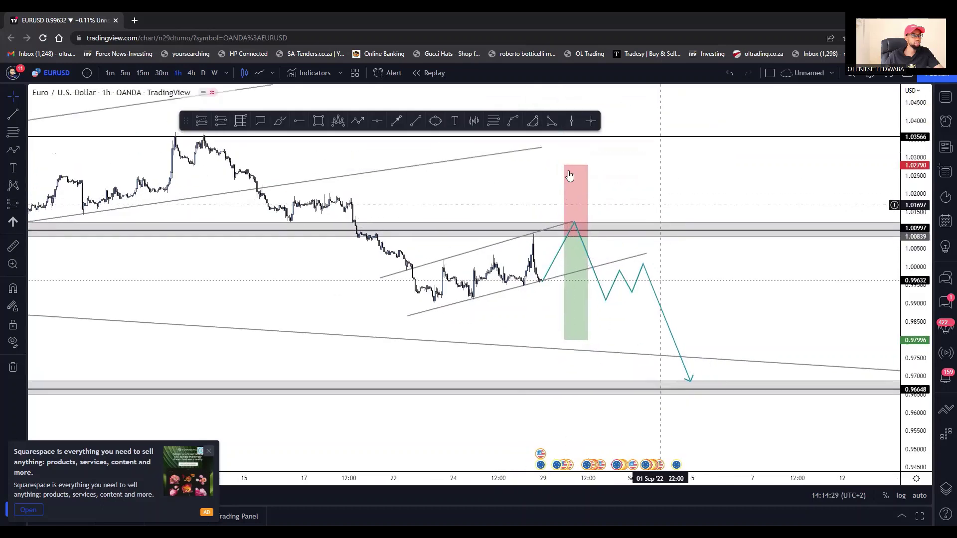
Tighten the short position's stop, shift its entry down to about 1.0062 with the stop at 1.0179, and extend it slightly in time
drag(560, 166, 564, 193)
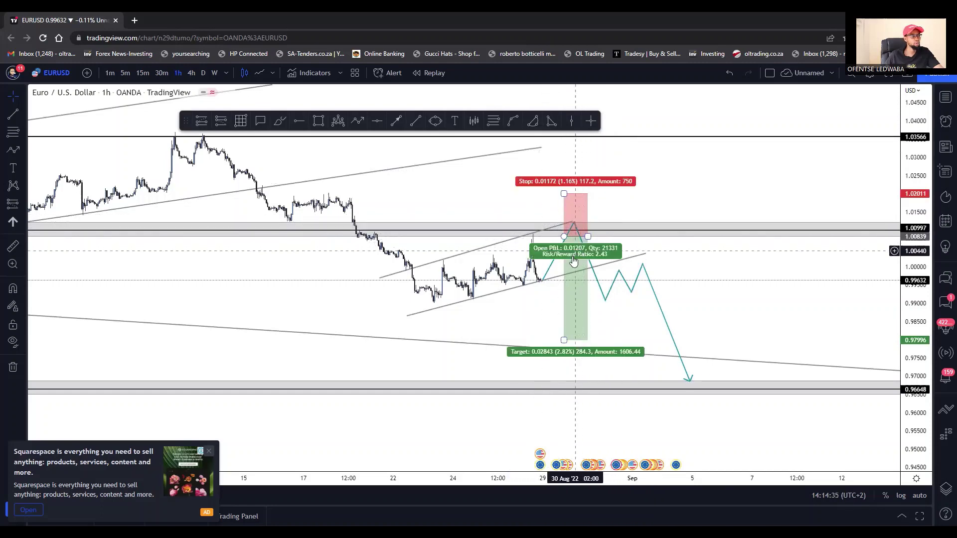
drag(584, 248, 587, 256)
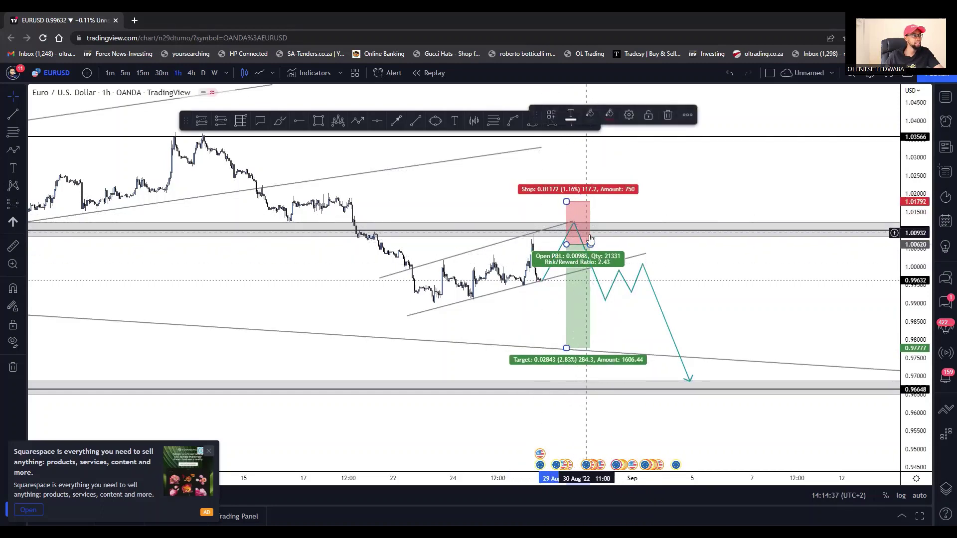
scroll(590, 240, down, 3)
scroll(668, 241, down, 3)
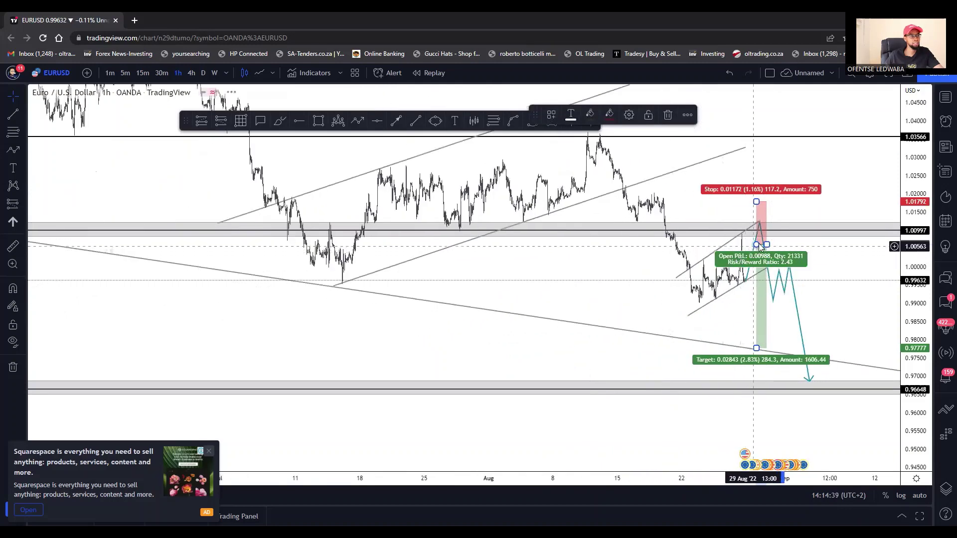
drag(583, 252, 455, 224)
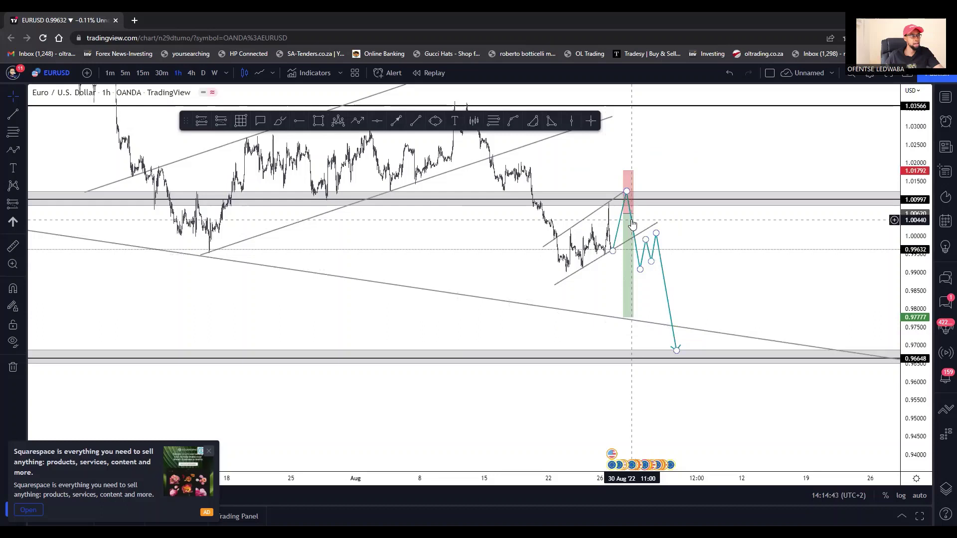
drag(634, 213, 642, 213)
drag(926, 151, 897, 233)
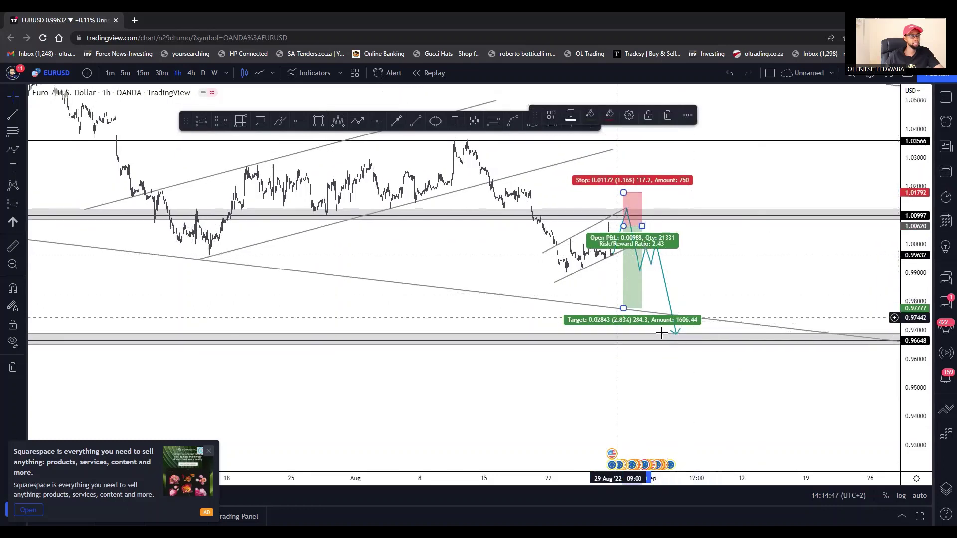
Brush a path from about 0.998 zigzagging down to 0.956 and rising to 1.006, and shift it slightly earlier
scroll(681, 307, down, 8)
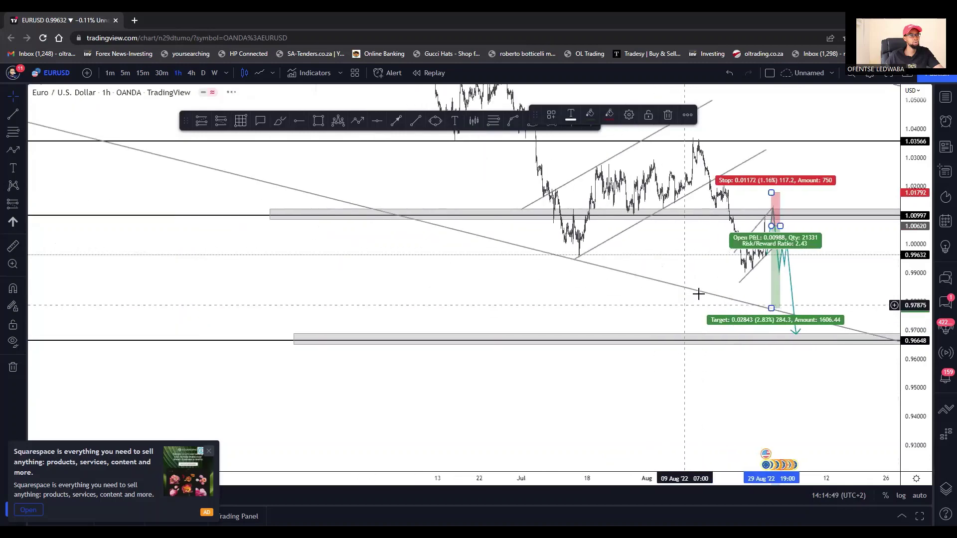
drag(711, 252, 553, 248)
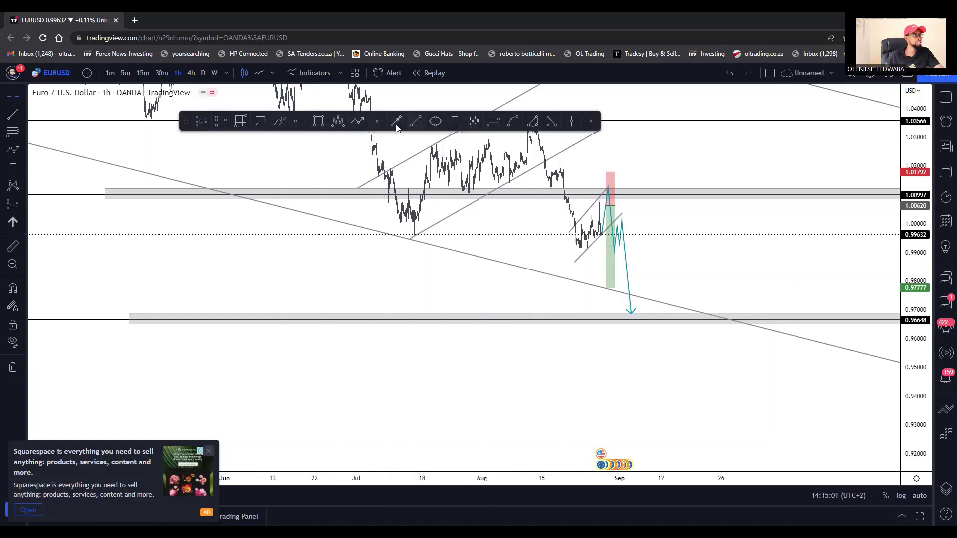
click(279, 121)
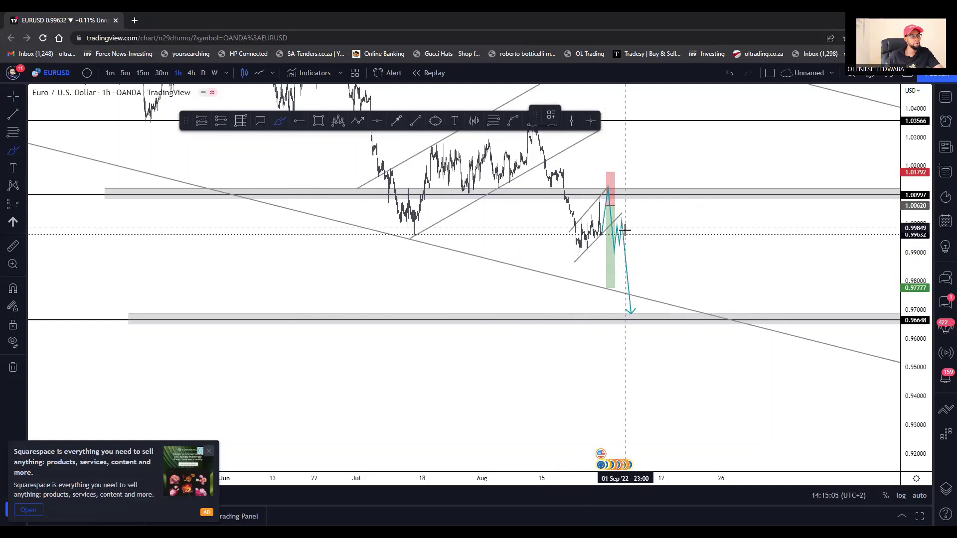
mouse_move(625, 229)
mouse_down()
mouse_move(638, 286)
mouse_move(674, 297)
mouse_move(683, 324)
mouse_move(705, 313)
mouse_move(716, 352)
mouse_move(754, 205)
mouse_up()
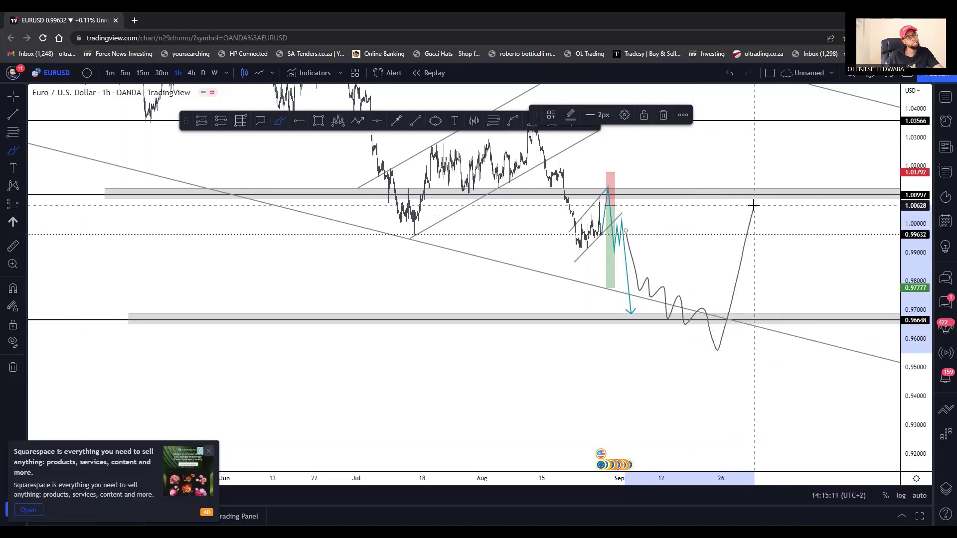
click(740, 234)
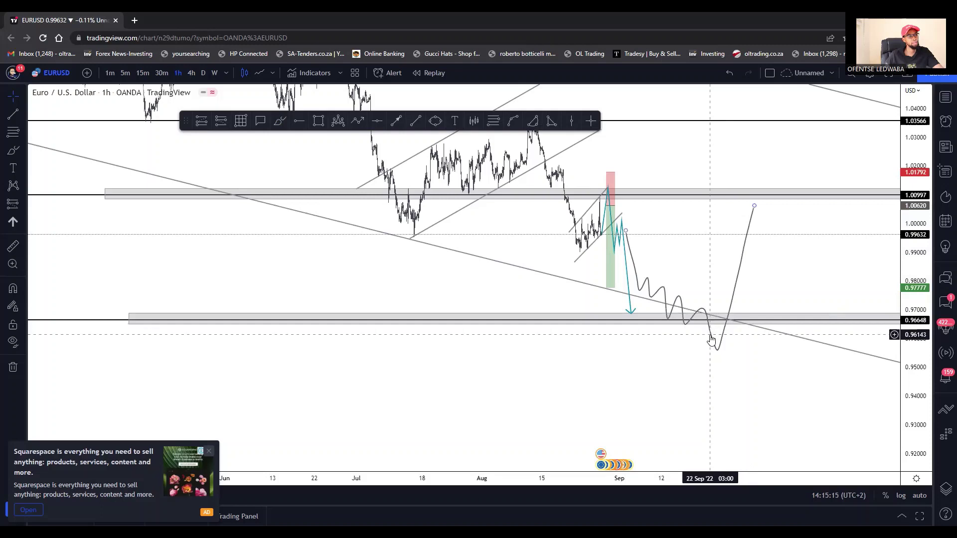
drag(711, 340, 705, 337)
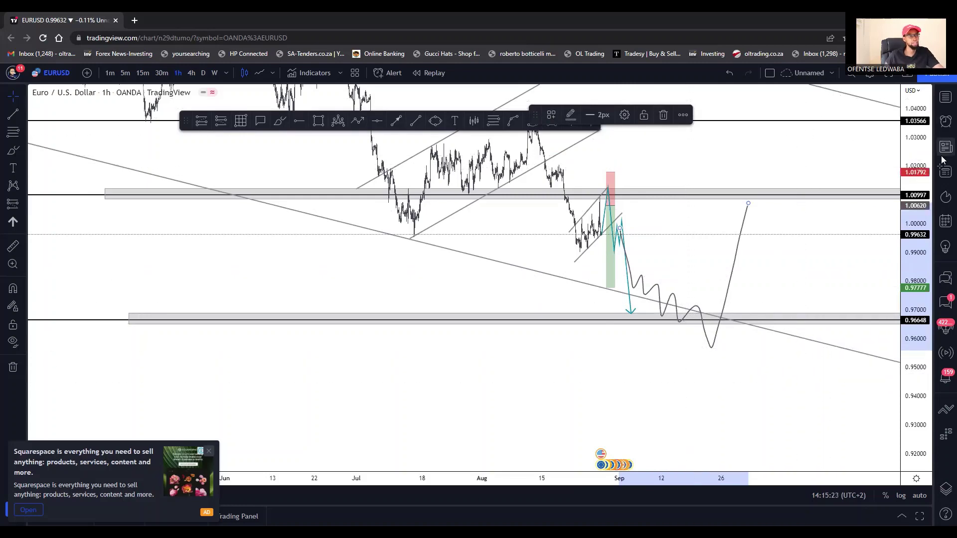
Examine the brushed path's projected recovery against the 1.00997 zone and the large descending channel
mouse_move(923, 149)
mouse_down()
mouse_move(837, 252)
mouse_move(827, 282)
mouse_up()
drag(822, 249, 733, 235)
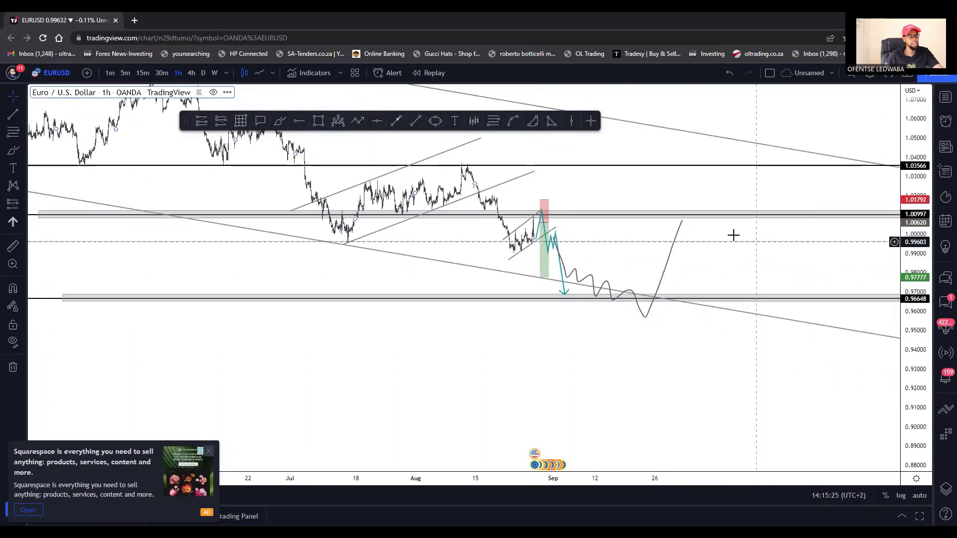
click(708, 219)
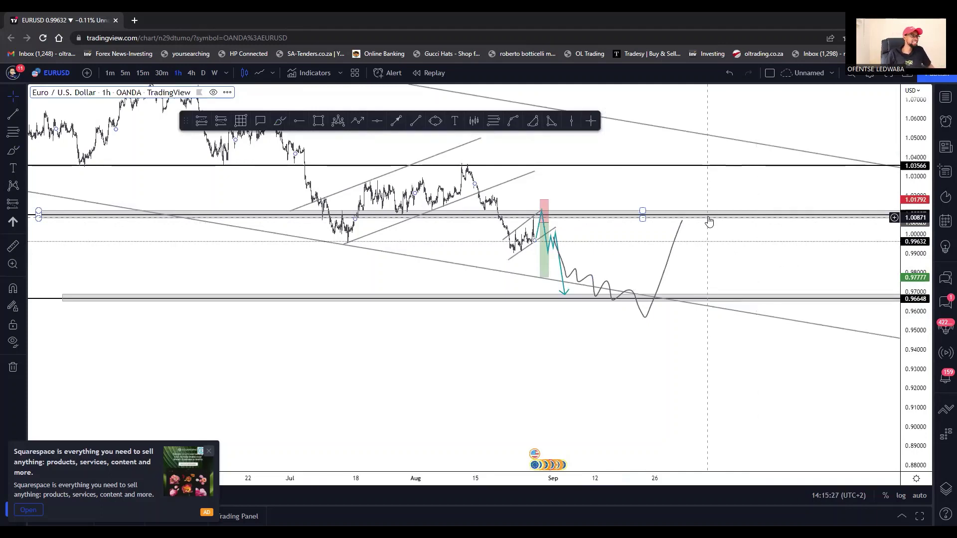
drag(904, 189, 899, 324)
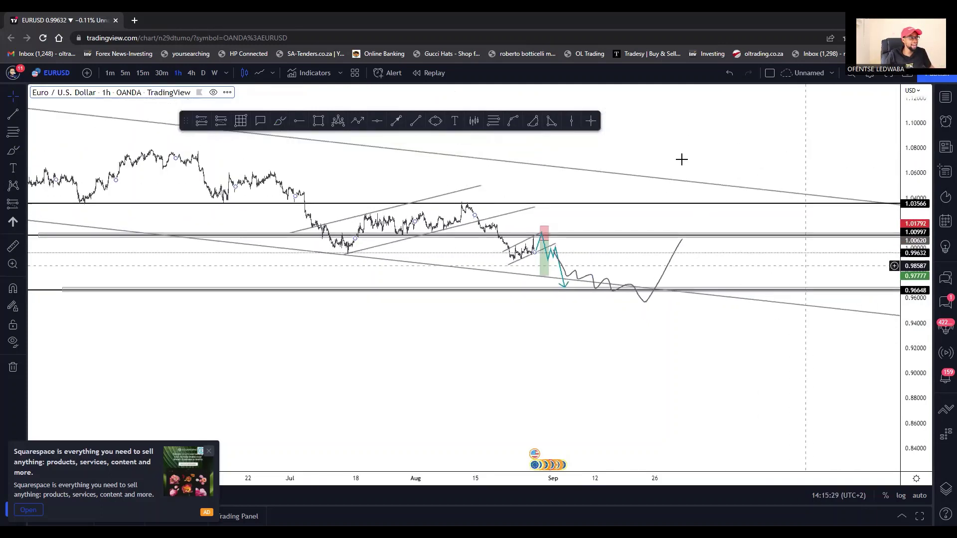
drag(707, 145, 630, 154)
drag(910, 408, 803, 186)
drag(654, 259, 569, 247)
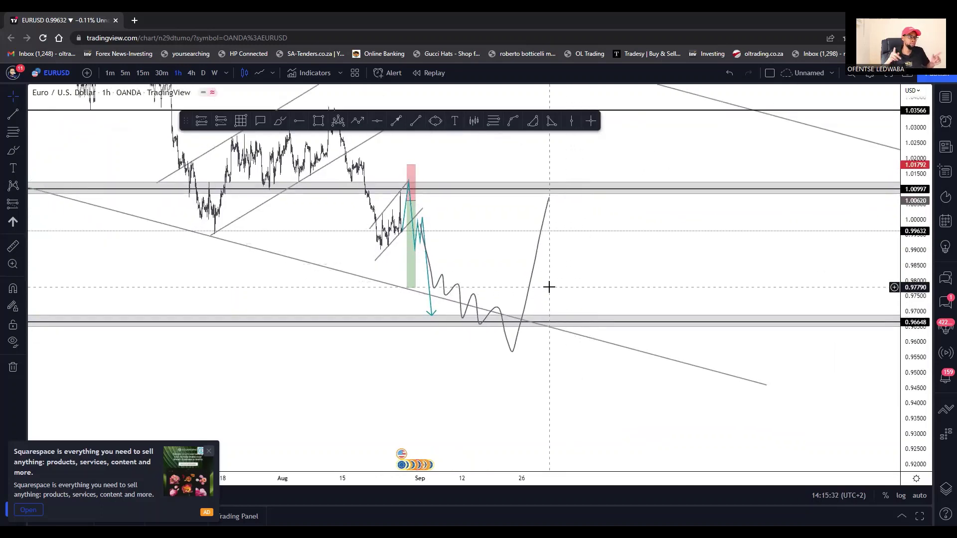